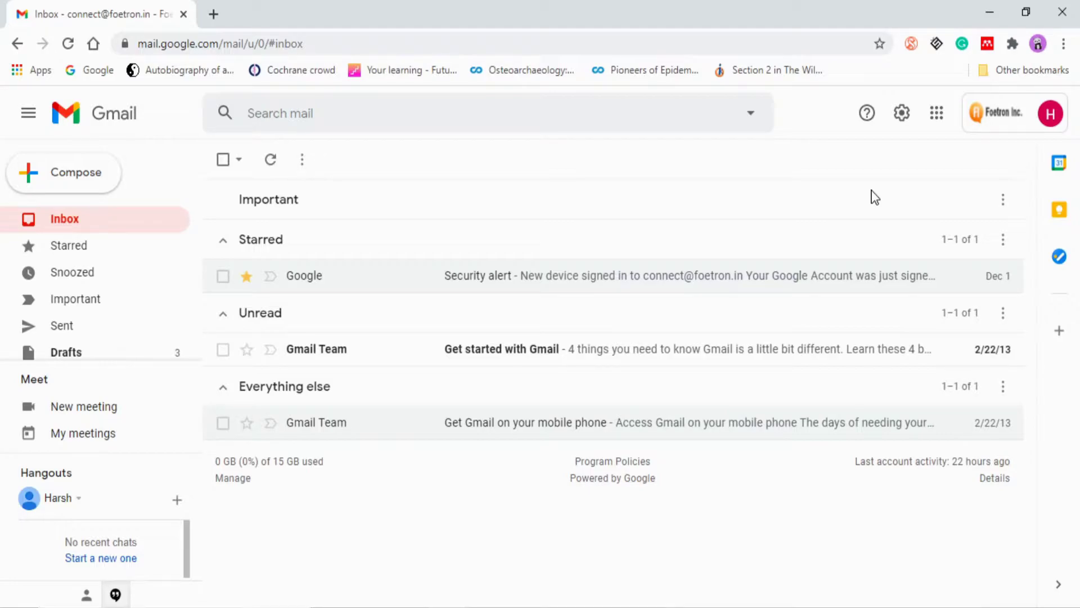
# - Open the full mail settings and go to the Signature section of the general settings
pyautogui.click(899, 114)
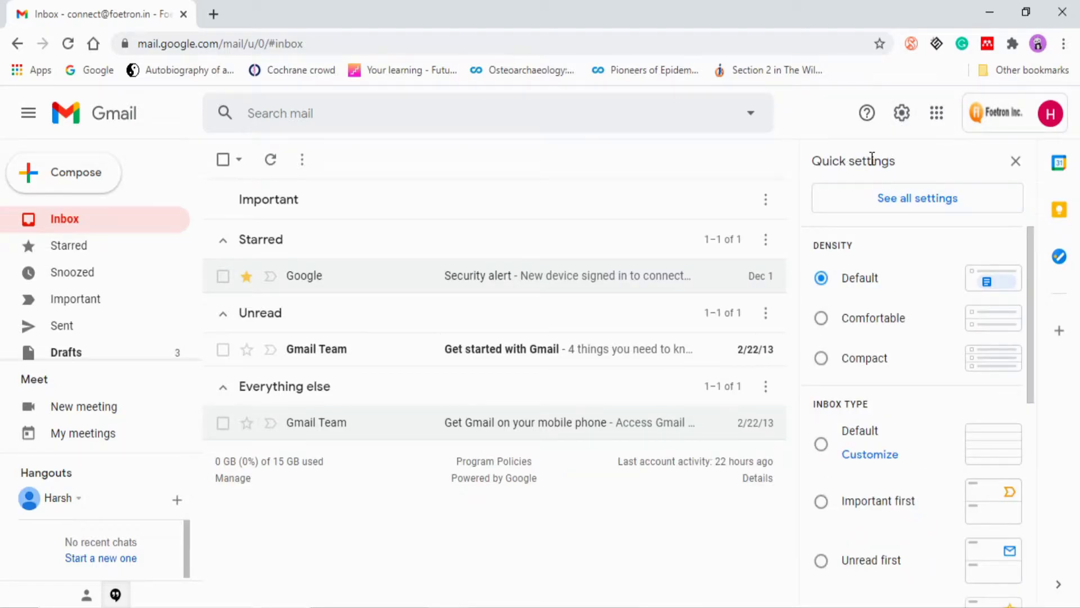
pyautogui.click(894, 202)
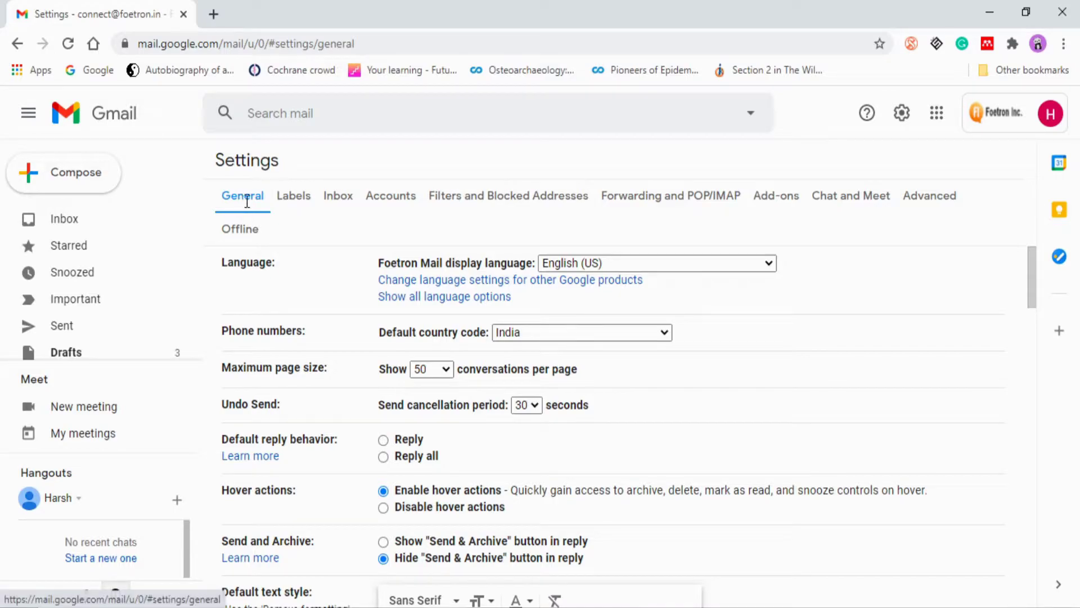
pyautogui.scroll(-6, 258, 261)
pyautogui.scroll(-10, 274, 302)
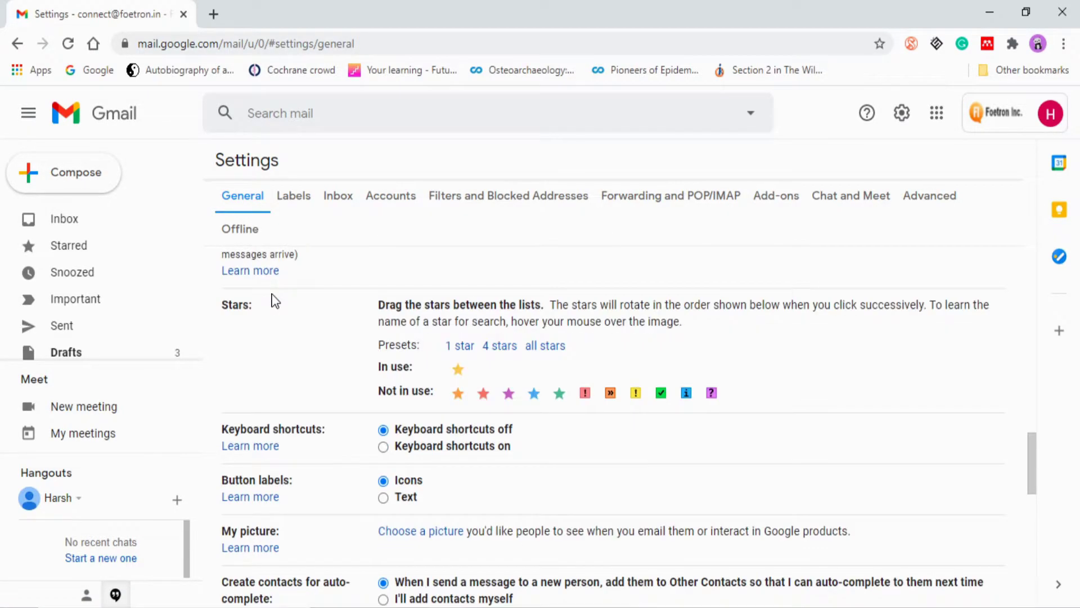
pyautogui.scroll(-10, 274, 301)
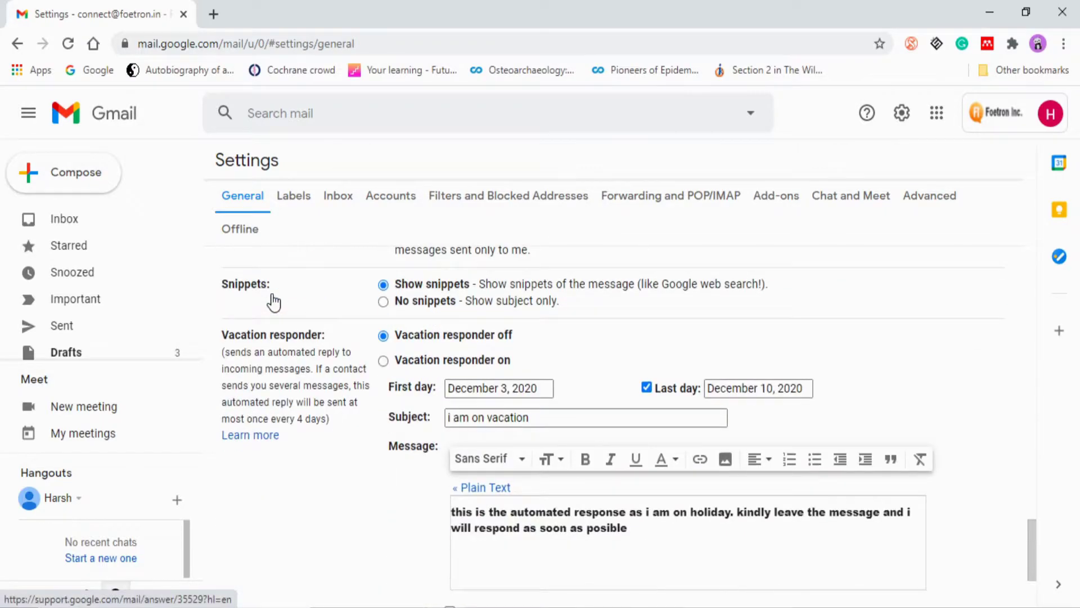
pyautogui.scroll(-1, 272, 299)
pyautogui.scroll(15, 307, 338)
pyautogui.scroll(-3, 306, 328)
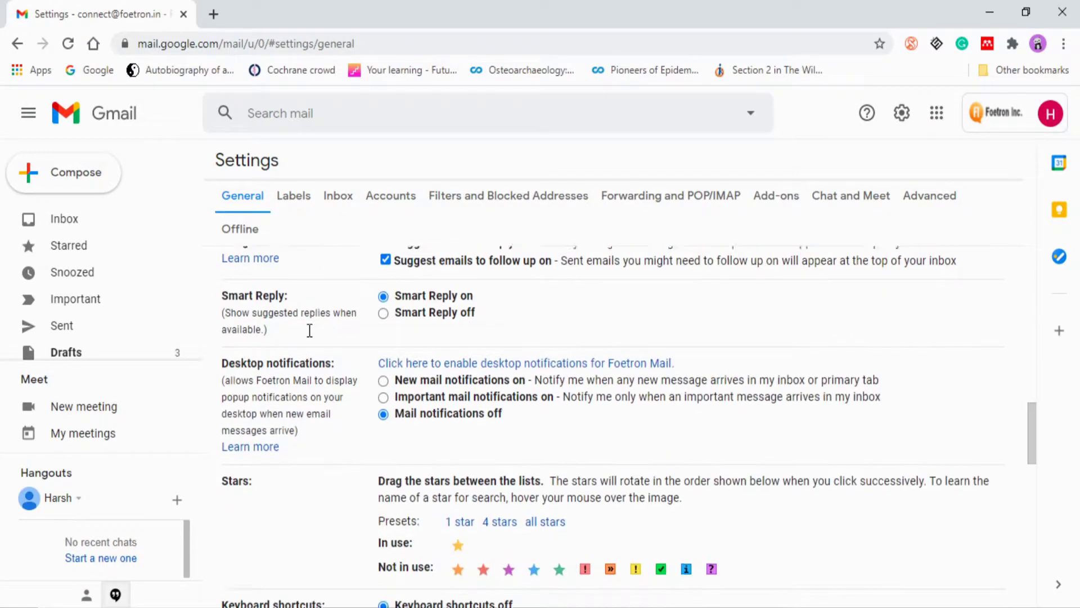
pyautogui.scroll(-9, 308, 336)
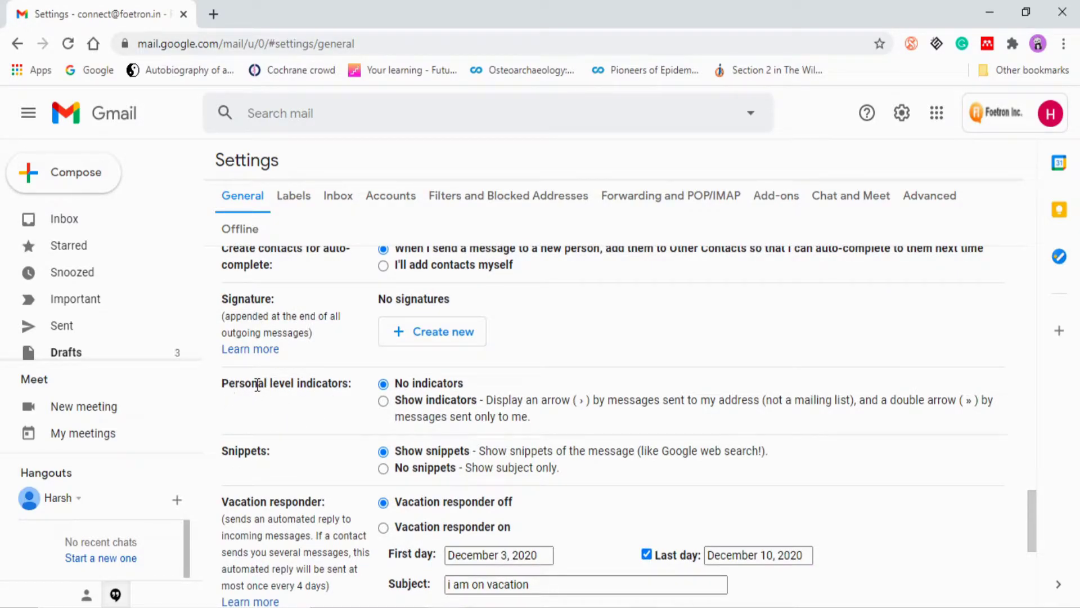
pyautogui.scroll(1, 327, 384)
pyautogui.scroll(1, 325, 385)
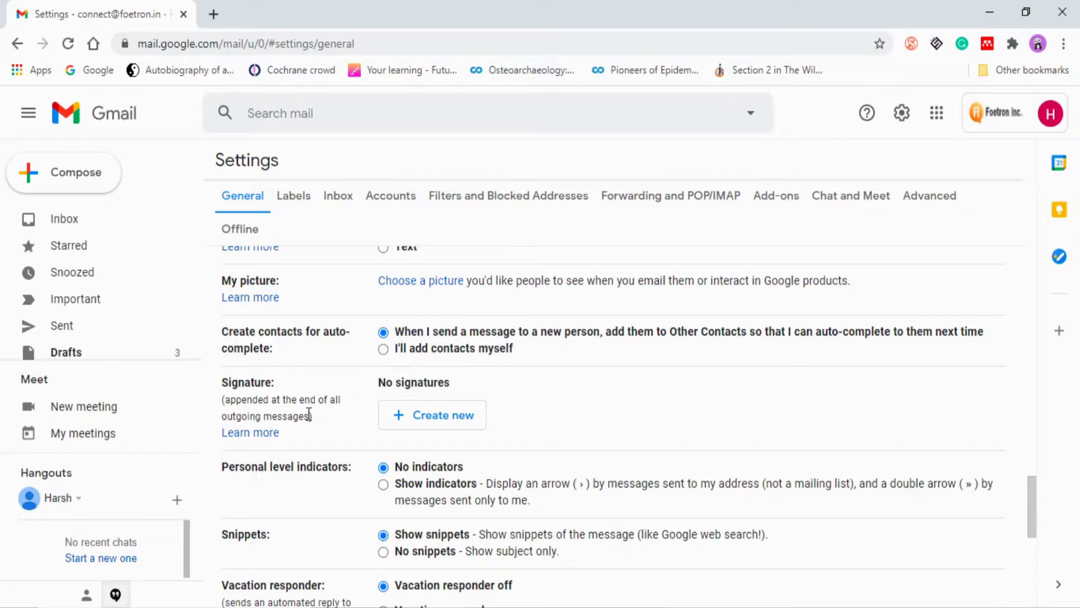
# - Create a new signature named with the sender's full name
pyautogui.click(416, 427)
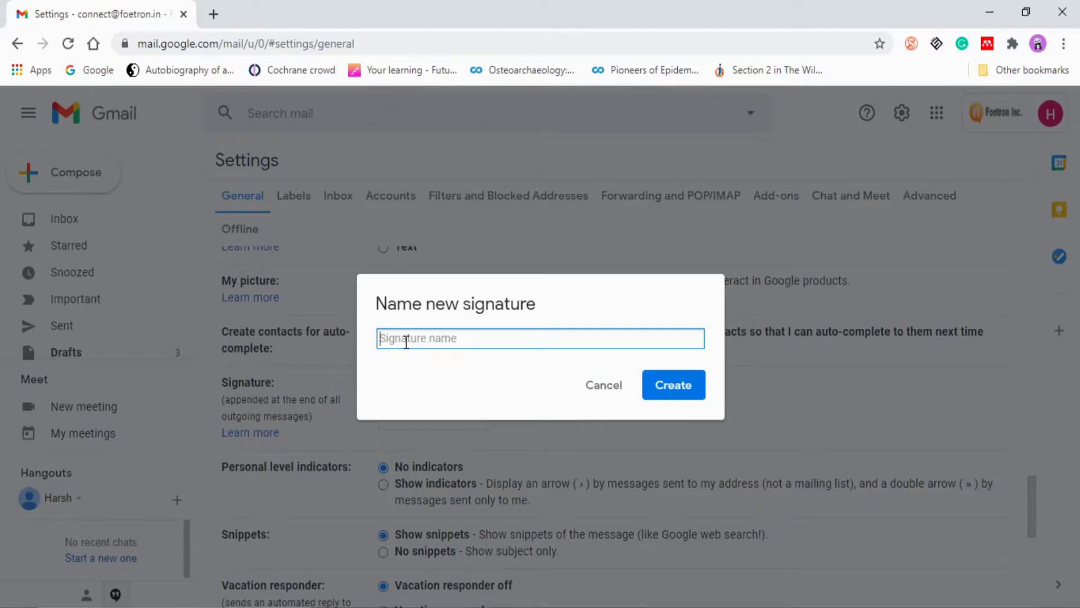
pyautogui.write('harshvats')
pyautogui.click(684, 393)
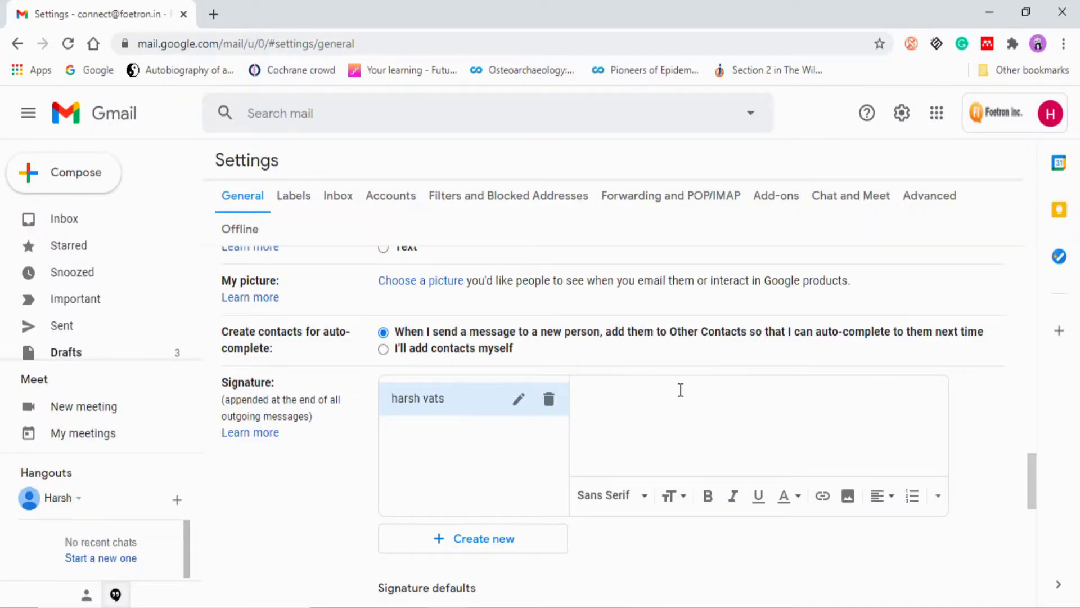
# - Write the signature as "best regards,", a blank line, the sender's full name, "Content creator" and "Foetron Academy" on separate lines
pyautogui.scroll(-1, 452, 427)
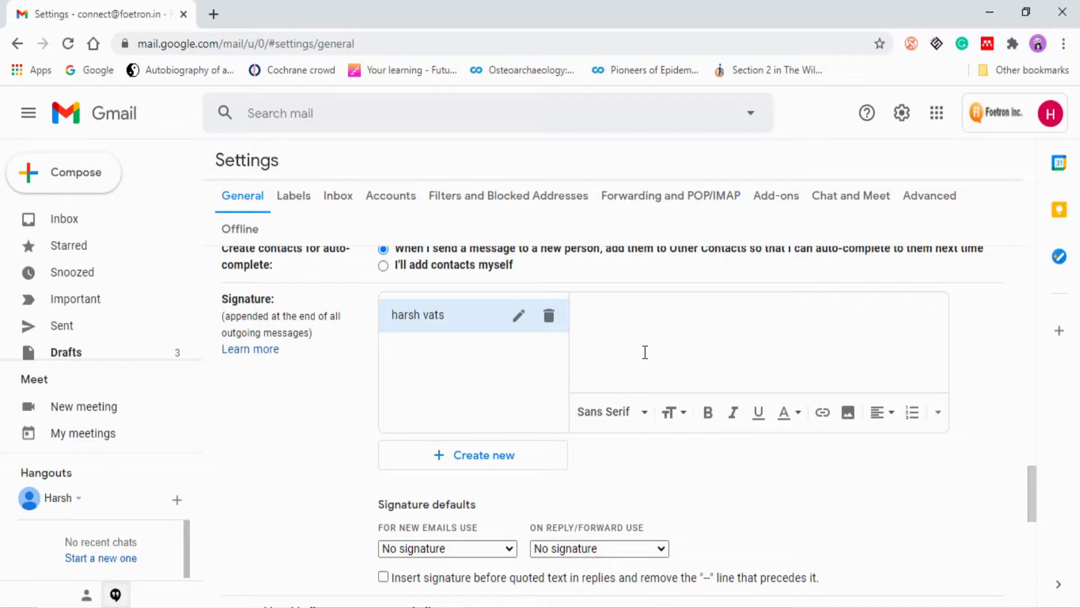
pyautogui.write('r')
pyautogui.write('est ')
pyautogui.write('regards')
pyautogui.write(',')
pyautogui.press('Return')
pyautogui.press('Return')
pyautogui.write('Harsh vats ')
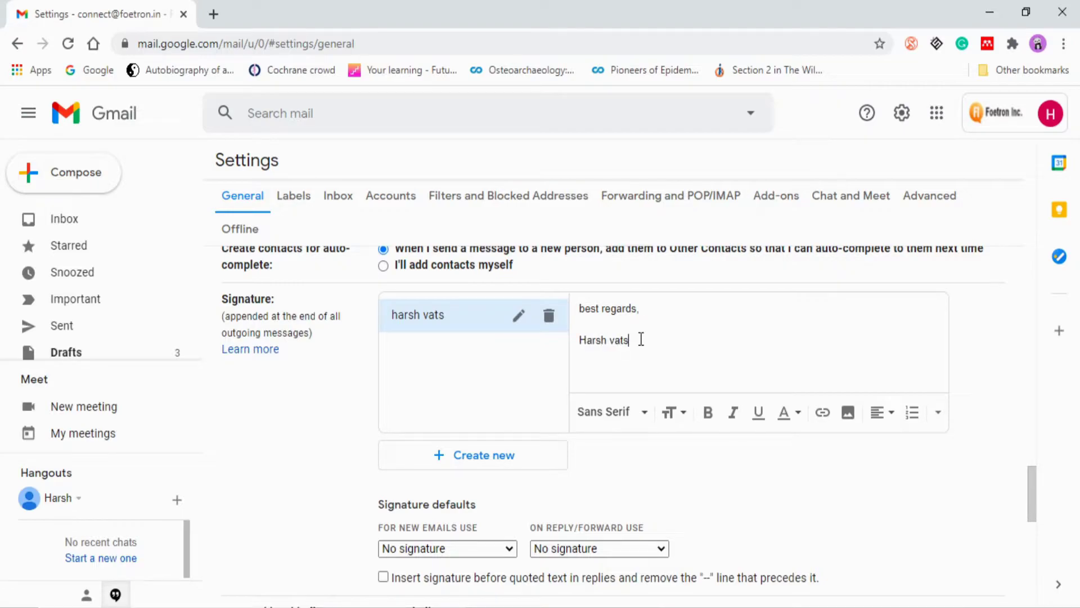
pyautogui.write('Content')
pyautogui.write(' creator ')
pyautogui.write('Foetron A')
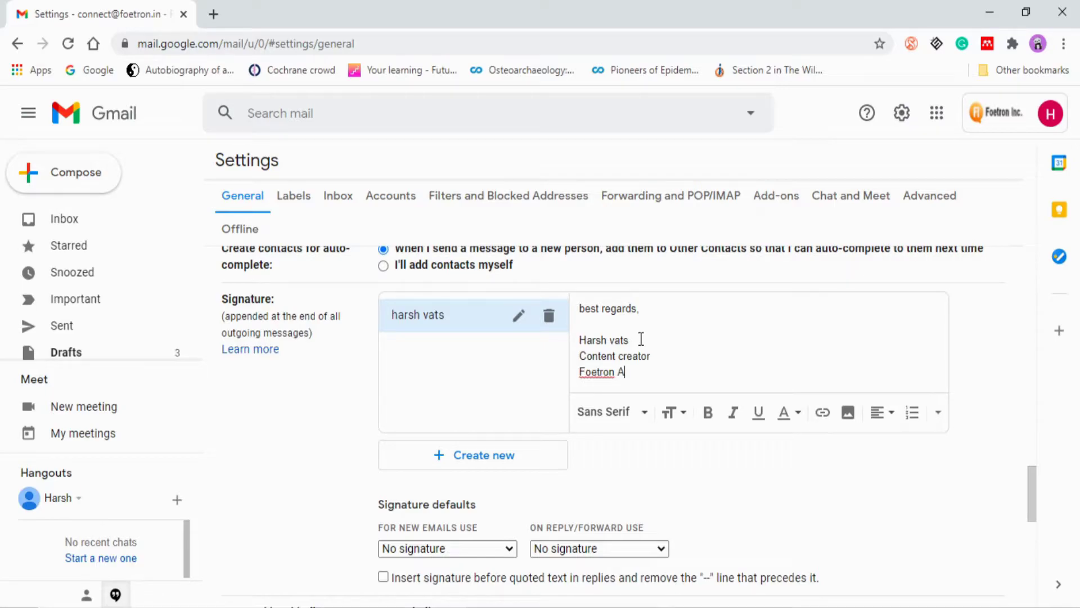
pyautogui.write('cademy')
# - Make the sender's name in the signature bold and set its font to Wide
pyautogui.moveTo(630, 340); pyautogui.dragTo(580, 339)
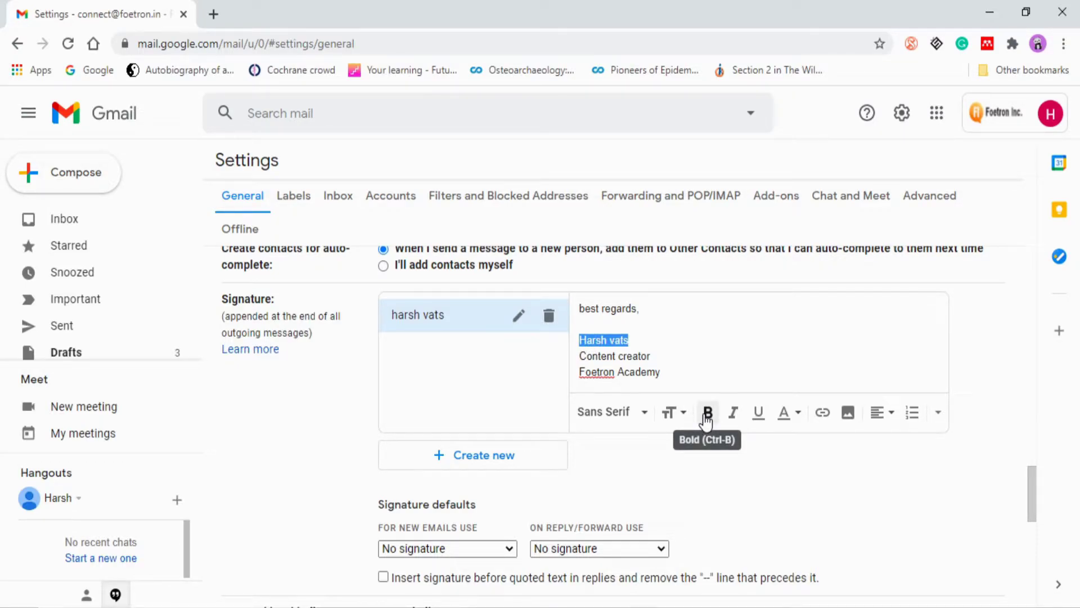
pyautogui.click(707, 415)
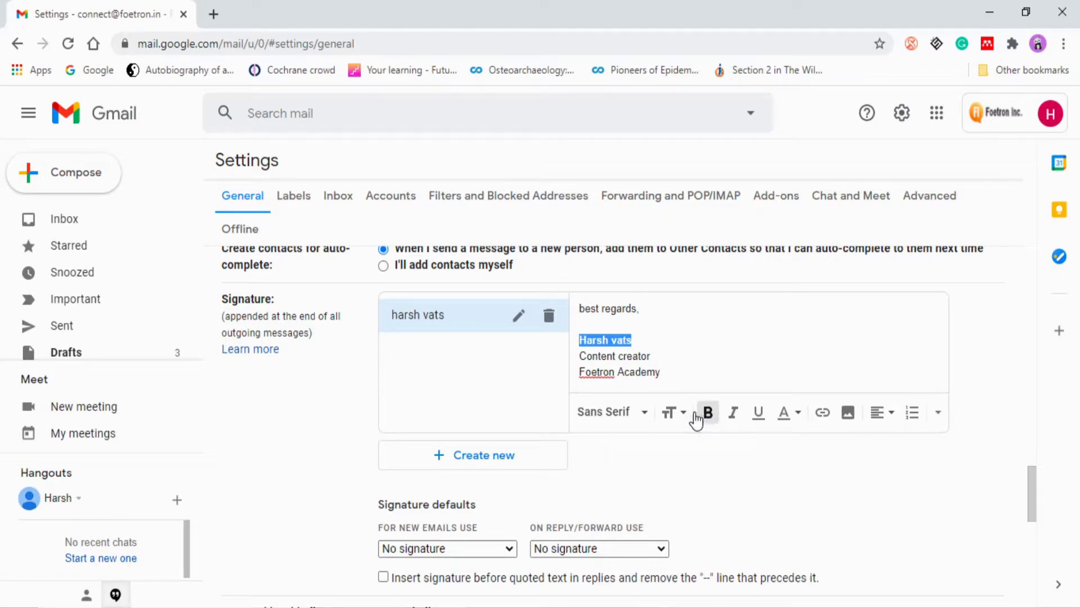
pyautogui.click(623, 416)
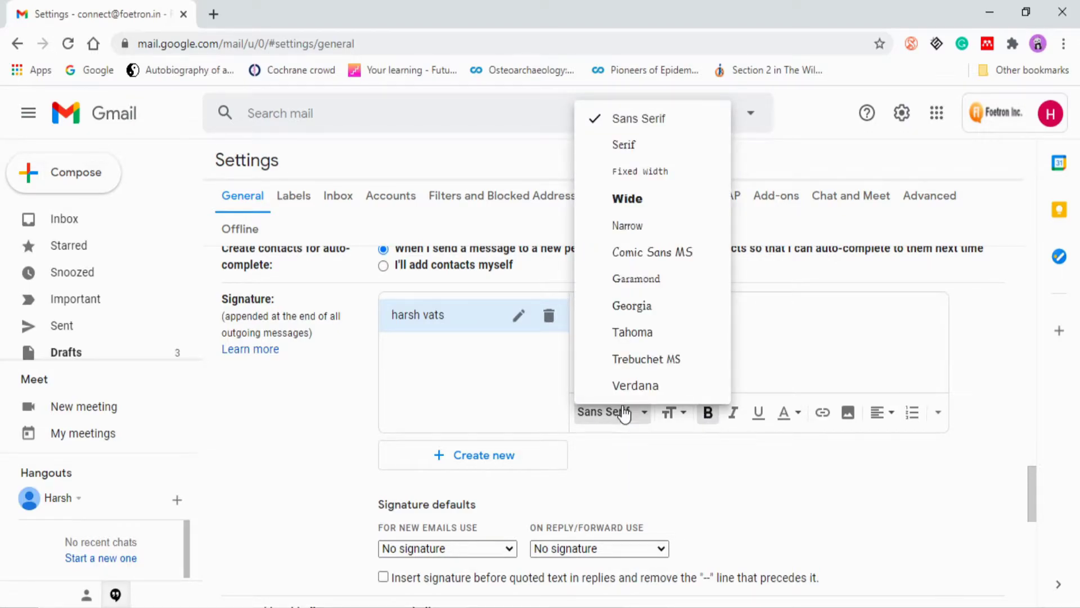
pyautogui.click(647, 199)
pyautogui.click(657, 341)
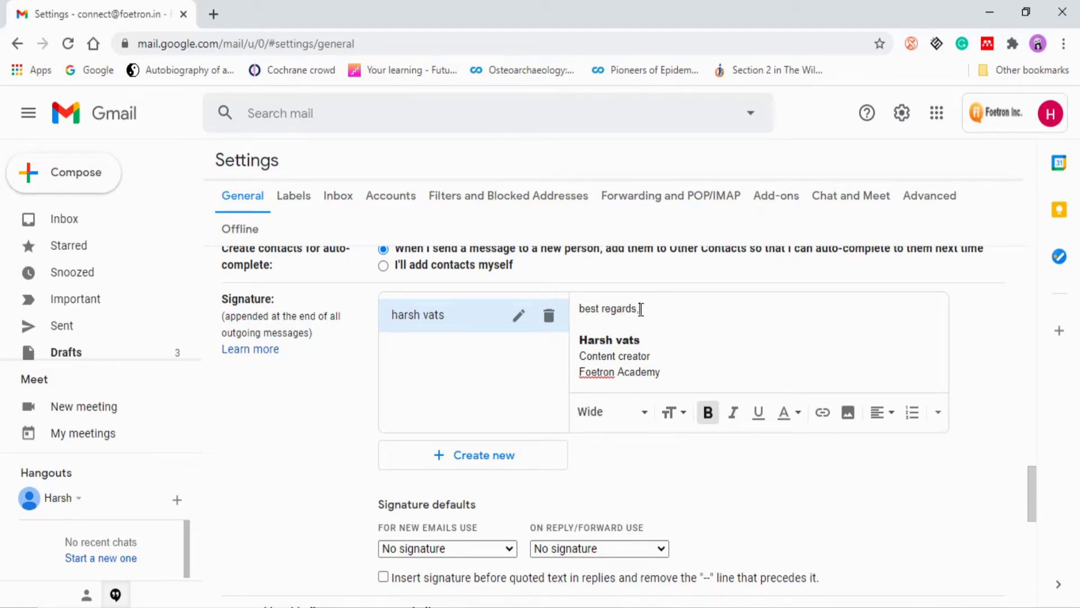
# - Try the Large text size on the "best regards," line and return it to Normal
pyautogui.moveTo(641, 308); pyautogui.dragTo(580, 311)
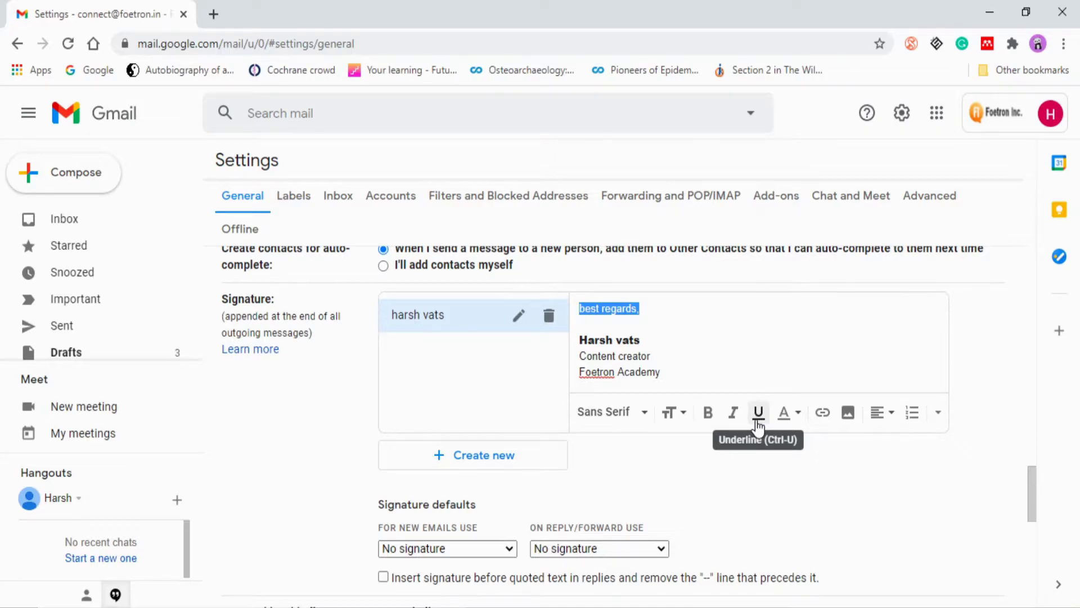
pyautogui.scroll(-2, 757, 424)
pyautogui.scroll(4, 754, 417)
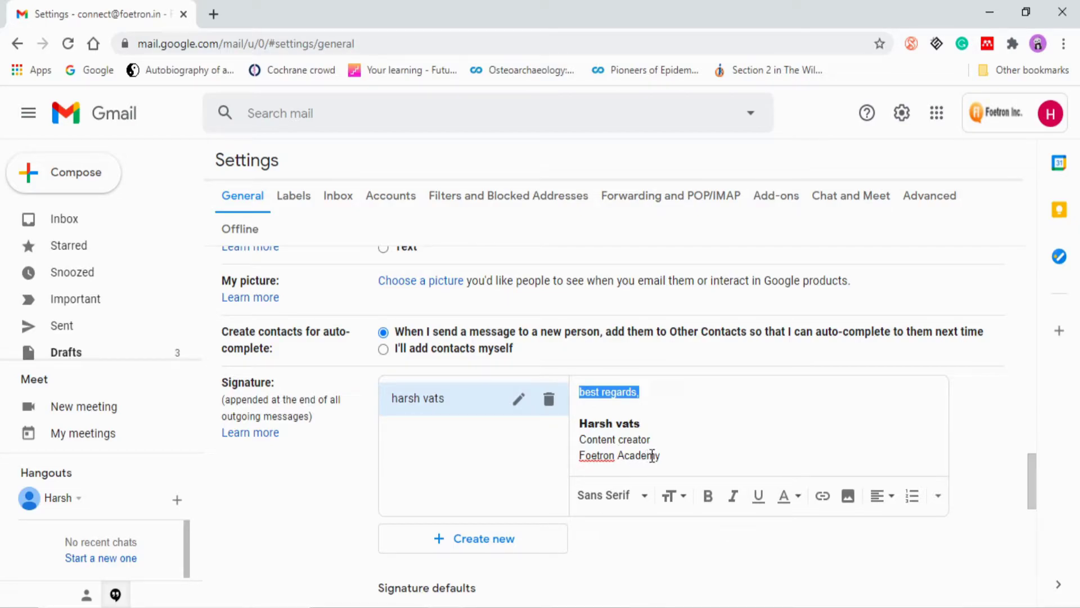
pyautogui.click(681, 497)
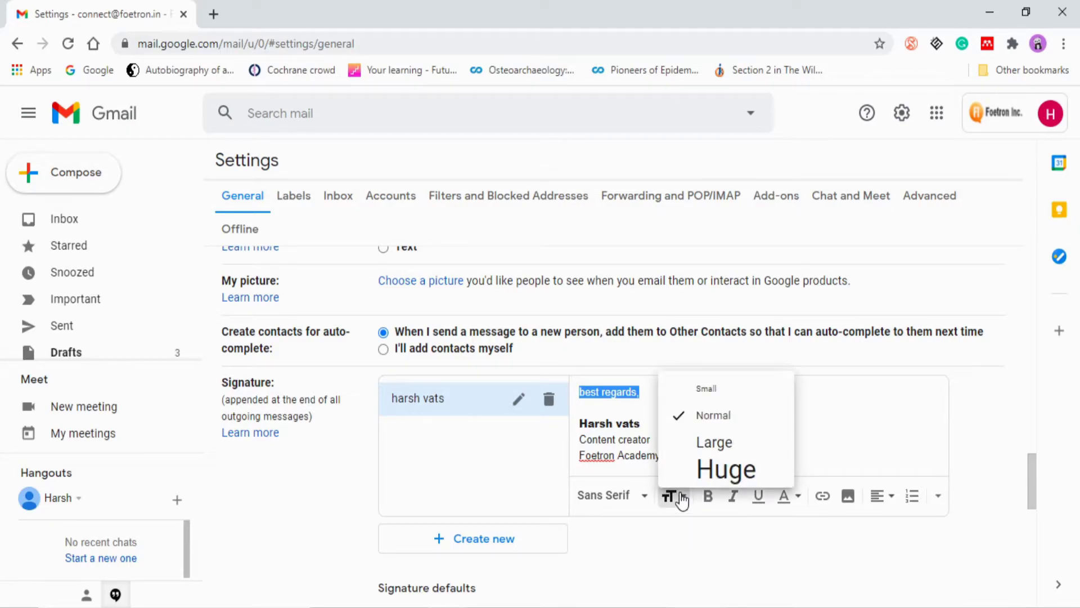
pyautogui.click(712, 445)
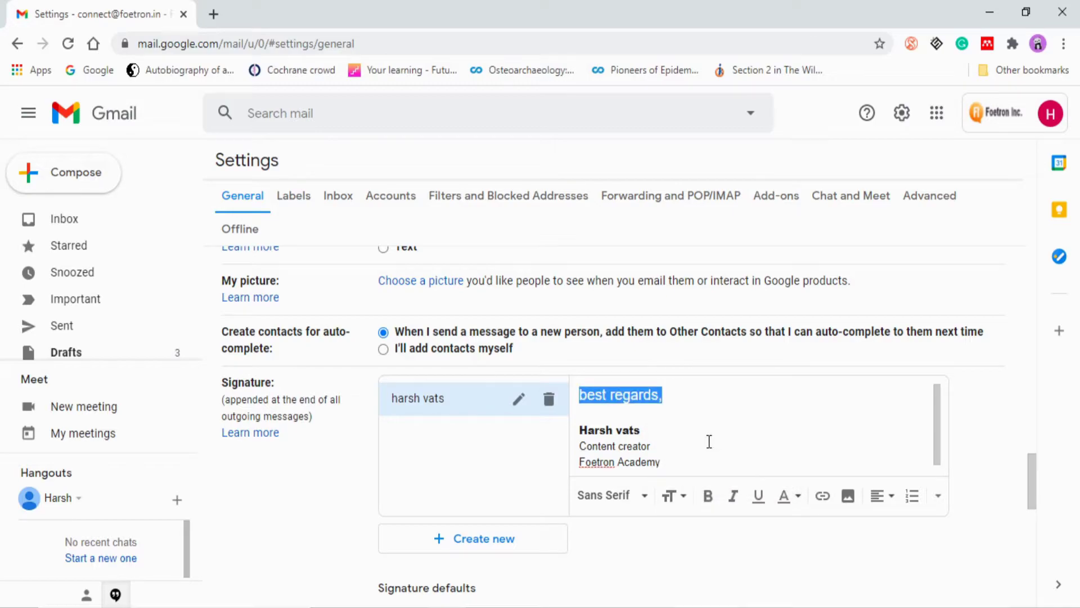
pyautogui.click(683, 498)
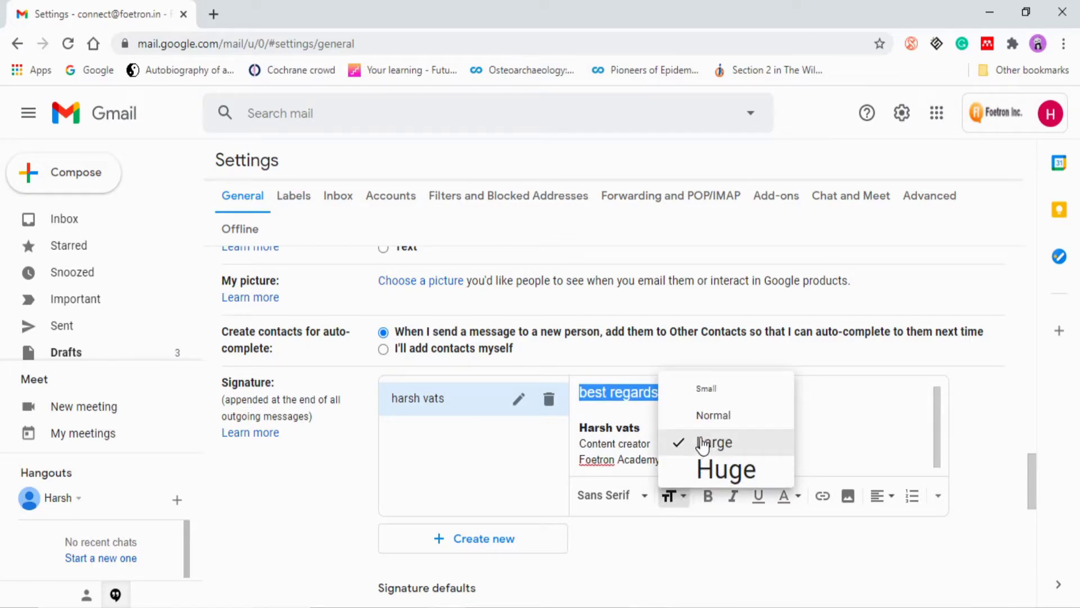
pyautogui.click(714, 415)
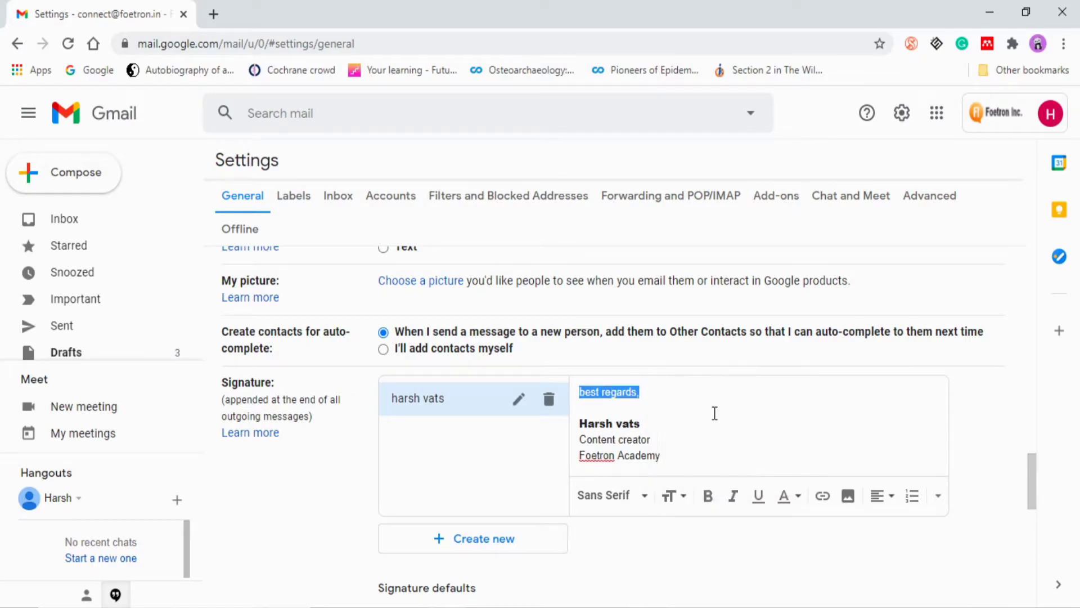
# - Set the text size of the sender's name in the signature to Large
pyautogui.tripleClick(644, 423)
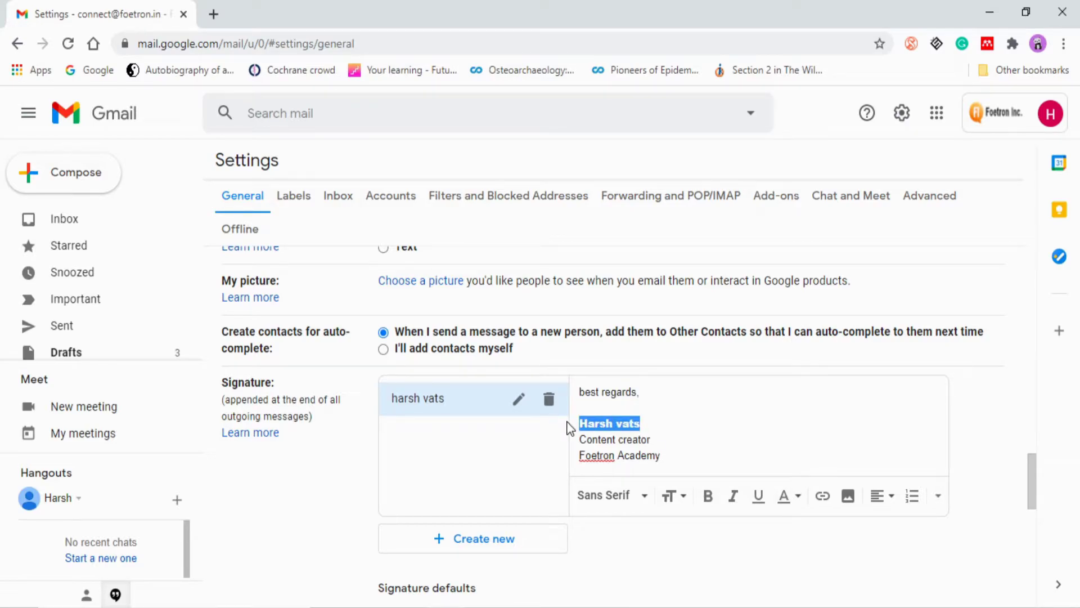
pyautogui.click(684, 496)
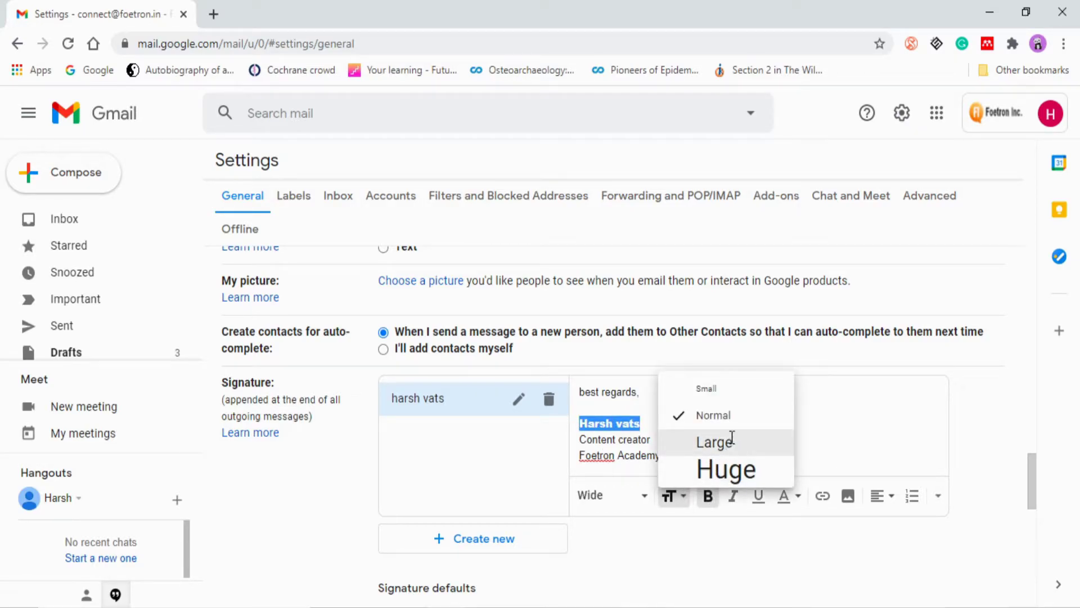
pyautogui.click(691, 441)
pyautogui.click(691, 439)
pyautogui.scroll(-2, 690, 439)
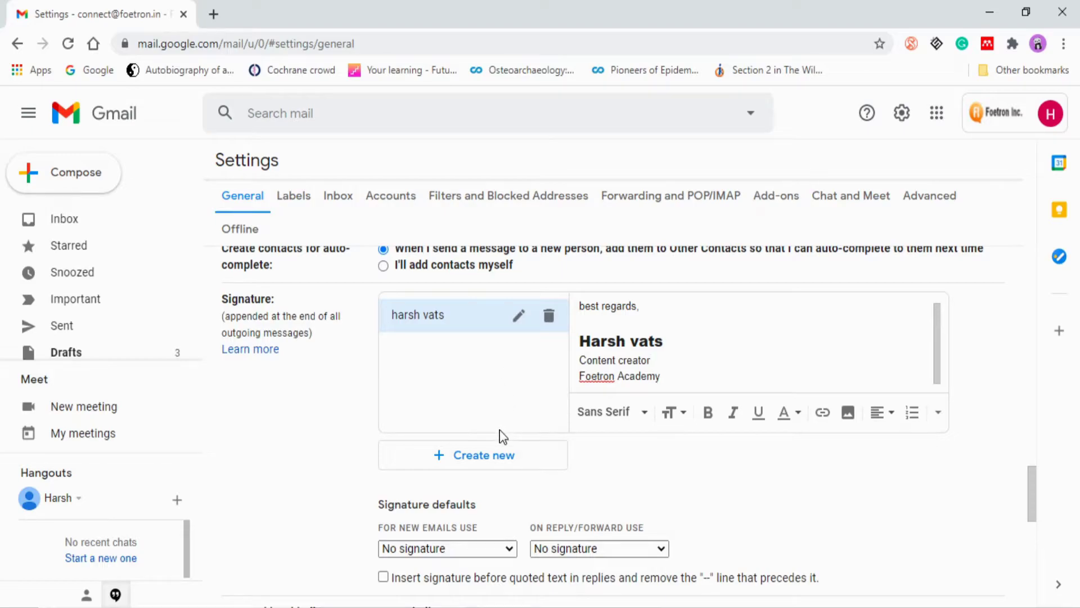
# - Create a second signature named with the sender's first name
pyautogui.click(500, 456)
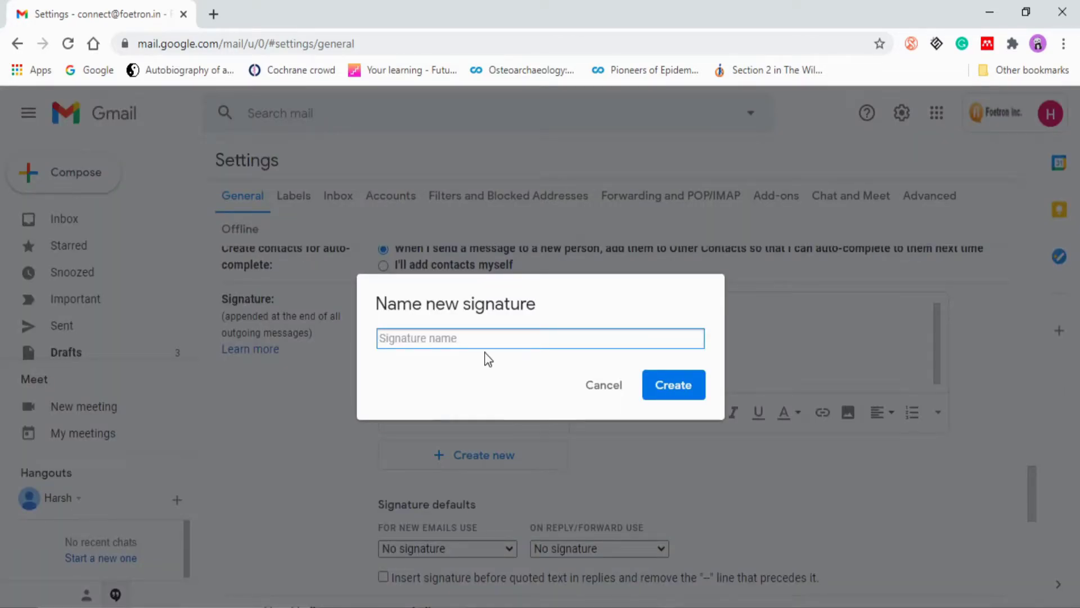
pyautogui.write('har')
pyautogui.press('BackSpace')
pyautogui.press('BackSpace')
pyautogui.press('BackSpace')
pyautogui.write('Harsh')
pyautogui.click(667, 389)
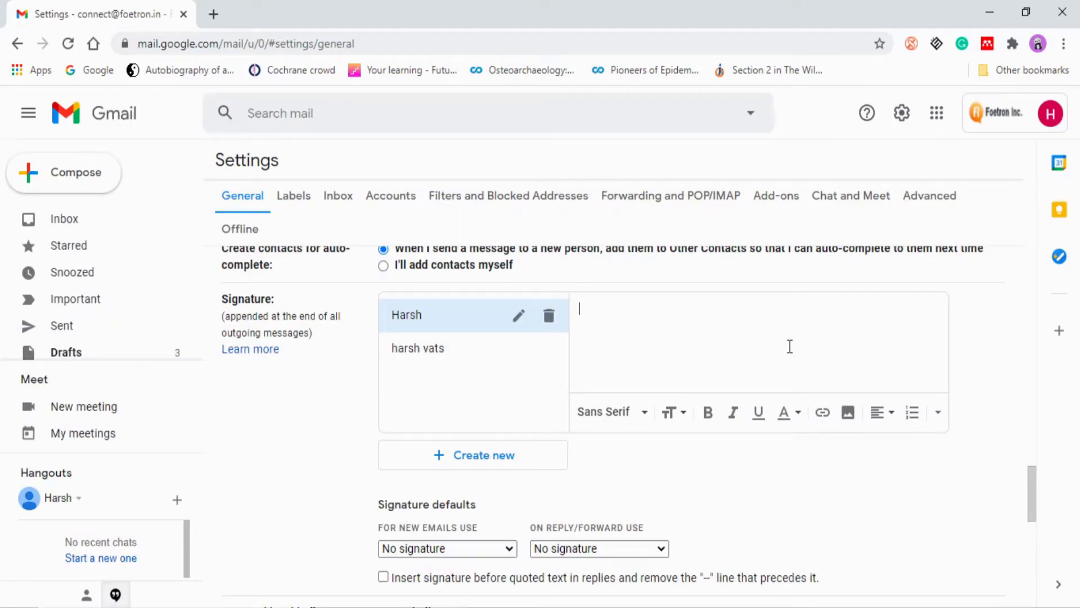
# - Write the second signature as "best regards,", a blank line and the sender's full name
pyautogui.write('best regar')
pyautogui.write('ds,  ')
pyautogui.write('Harsh vats')
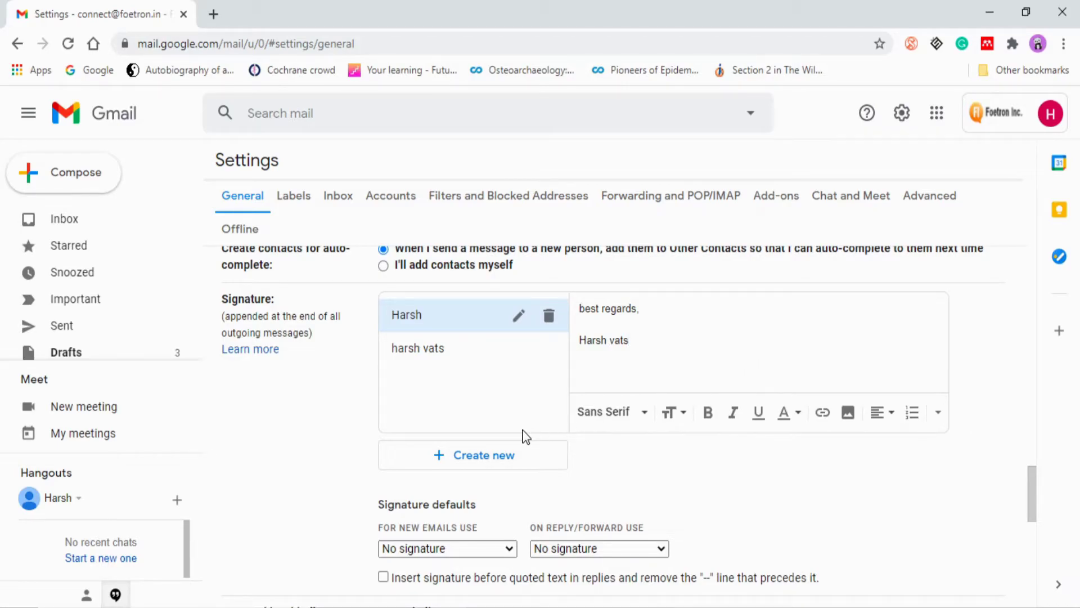
# - Compare the two signatures and examine the signature default options for new emails and for replies or forwards
pyautogui.scroll(-2, 607, 455)
pyautogui.scroll(2, 549, 487)
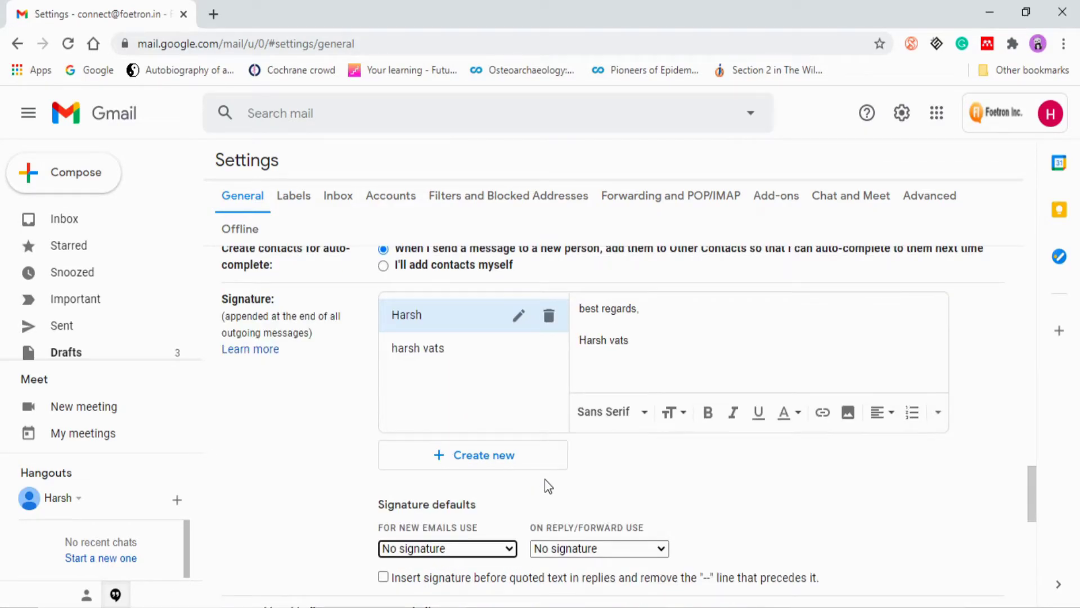
pyautogui.click(457, 359)
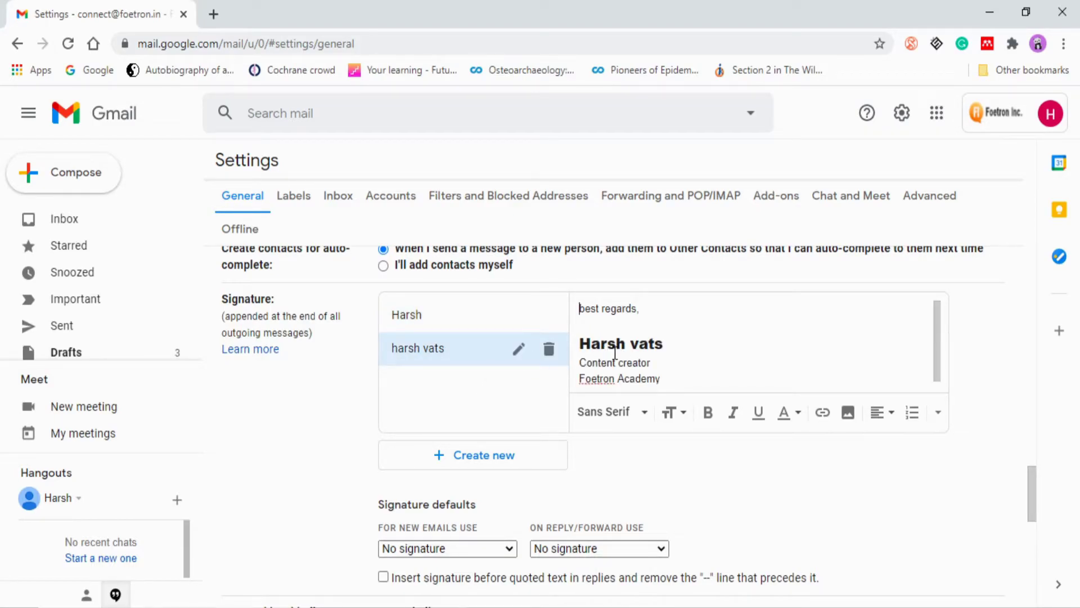
pyautogui.click(467, 327)
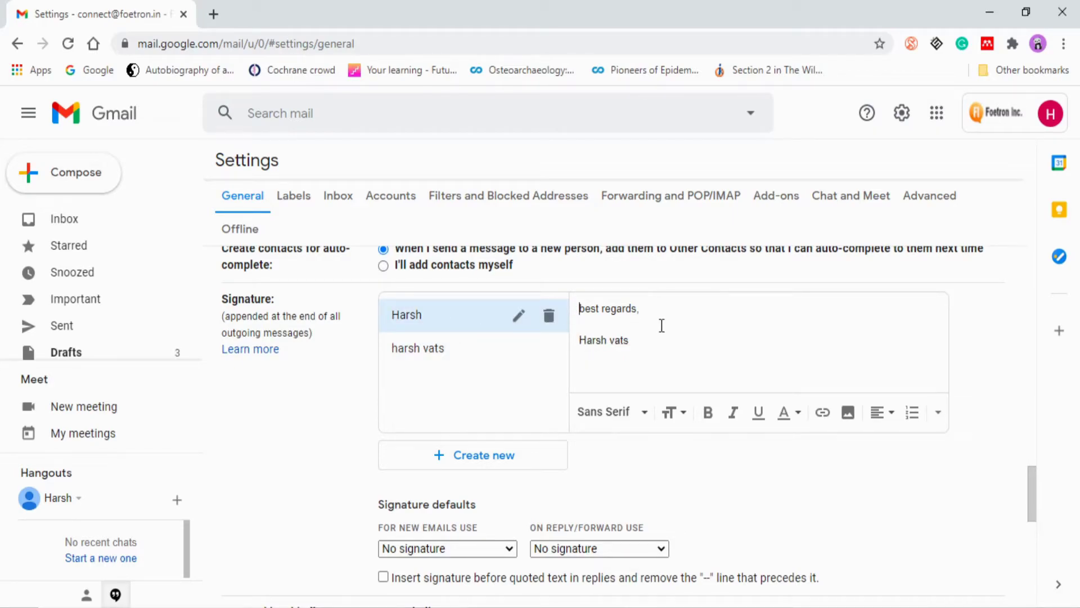
pyautogui.scroll(-2, 422, 393)
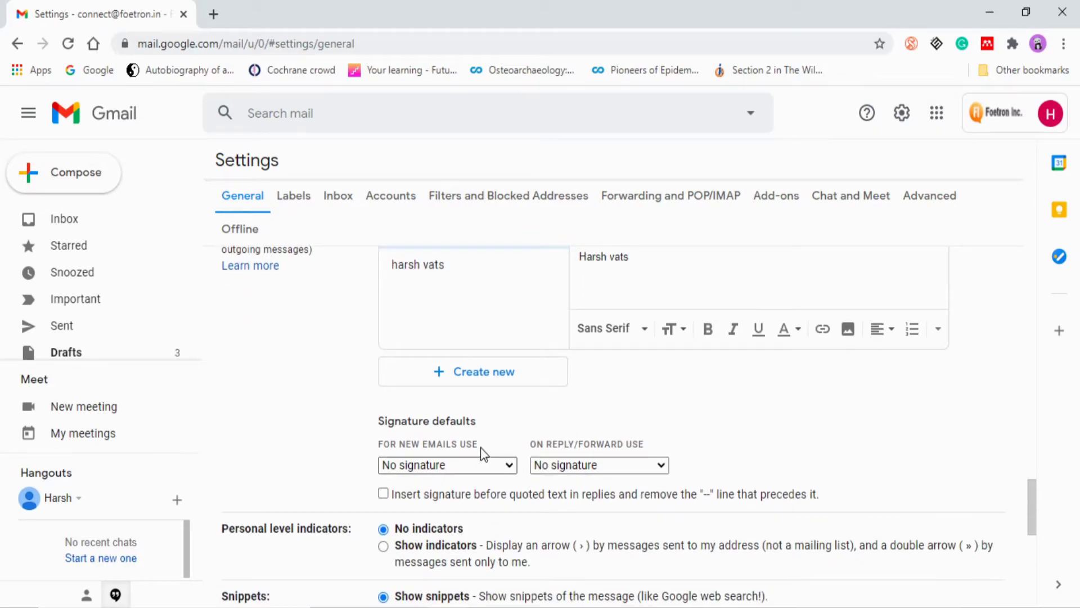
pyautogui.scroll(2, 503, 338)
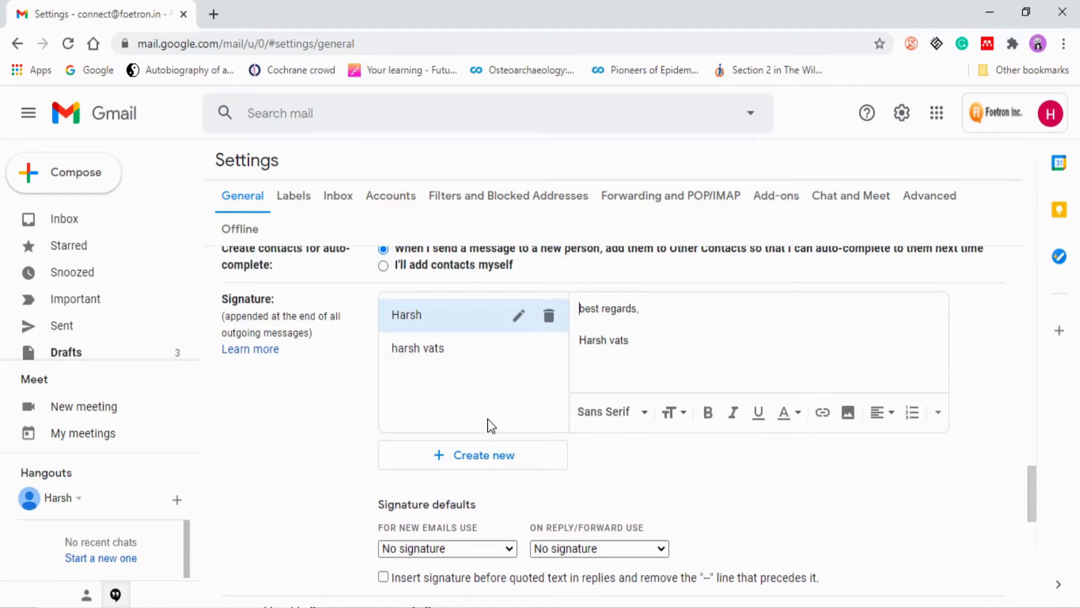
pyautogui.scroll(-4, 490, 426)
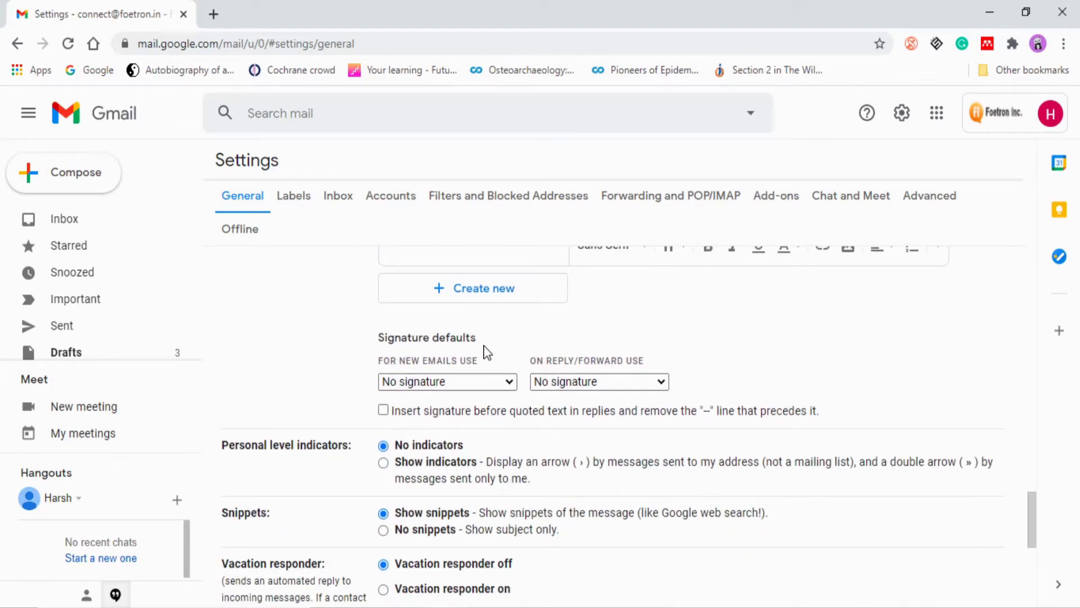
pyautogui.scroll(2, 488, 353)
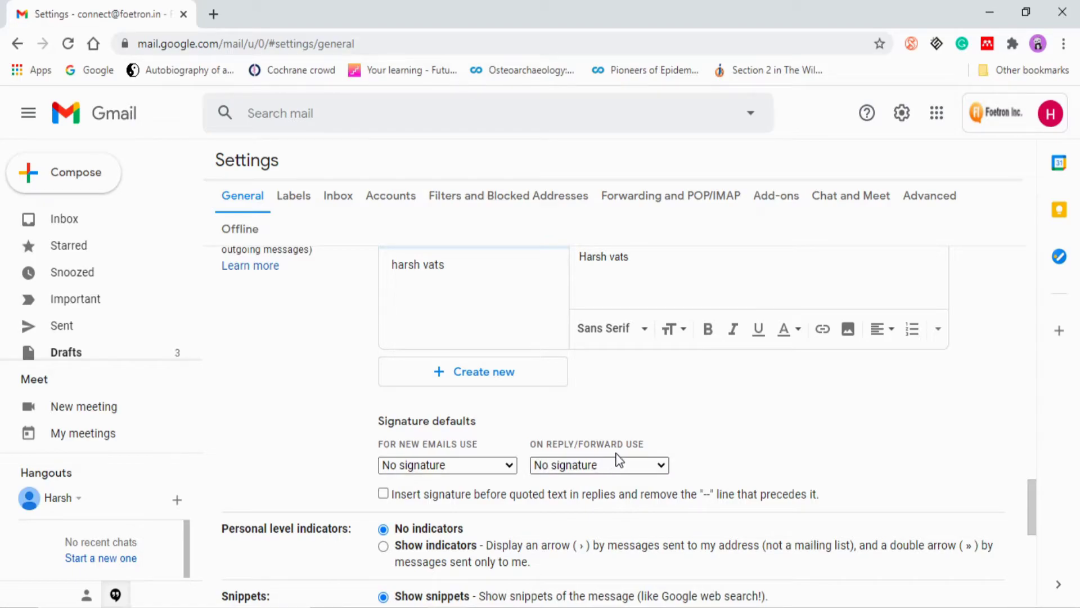
# - Set the default signature for new emails to the full-name signature and check that signature's content
pyautogui.click(449, 465)
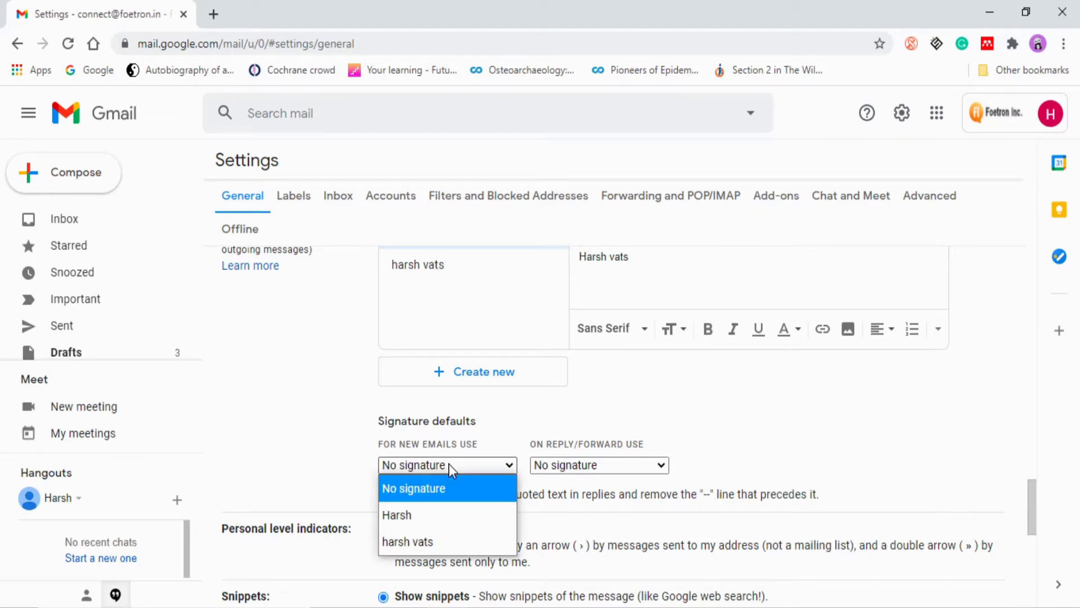
pyautogui.click(451, 531)
pyautogui.scroll(3, 526, 429)
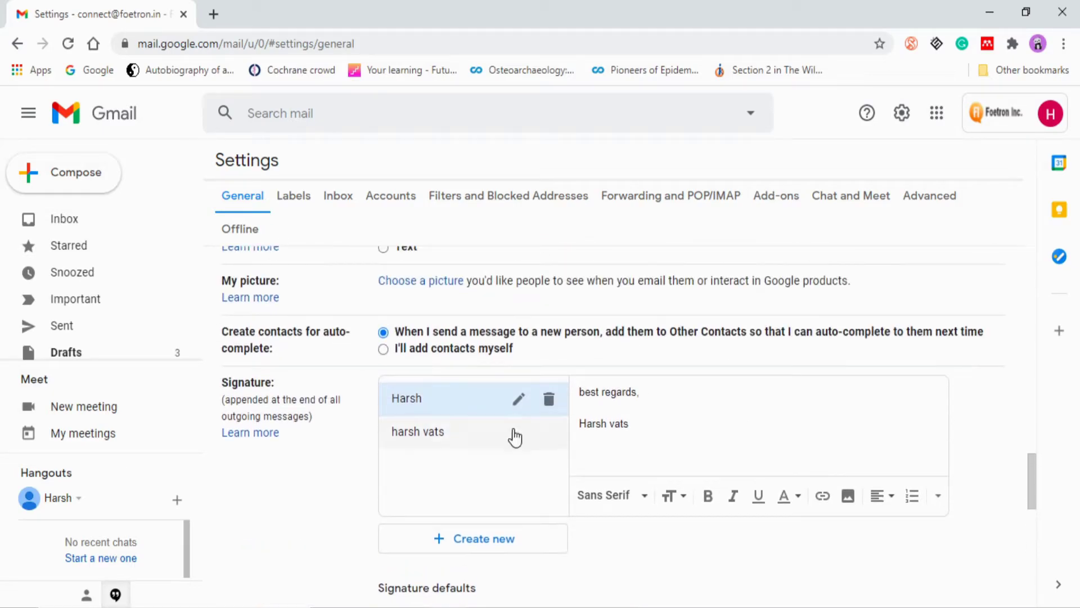
pyautogui.click(460, 434)
pyautogui.scroll(-1, 599, 543)
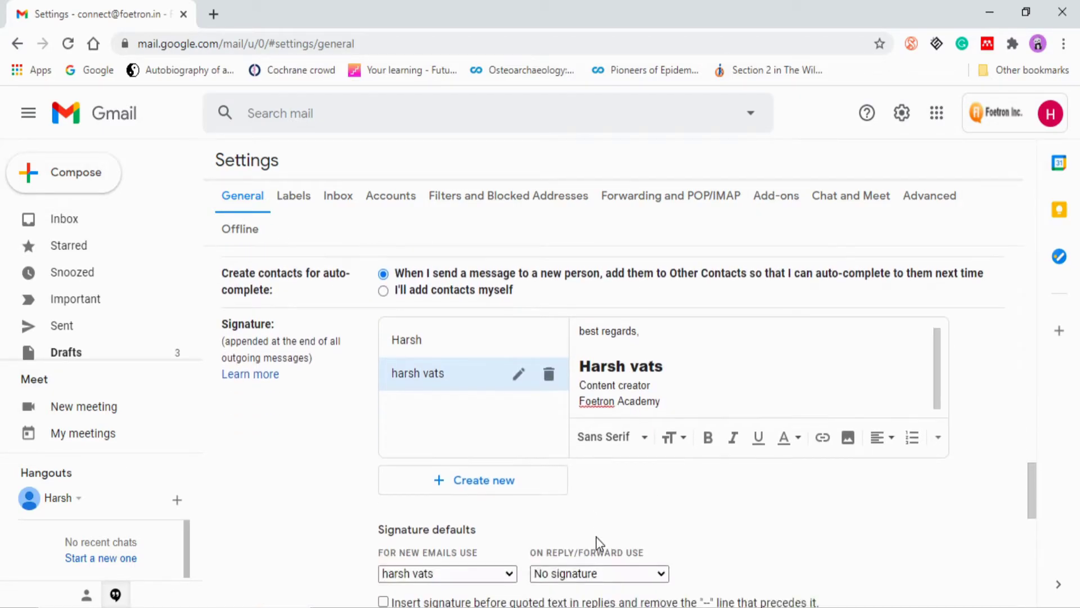
pyautogui.scroll(-2, 599, 543)
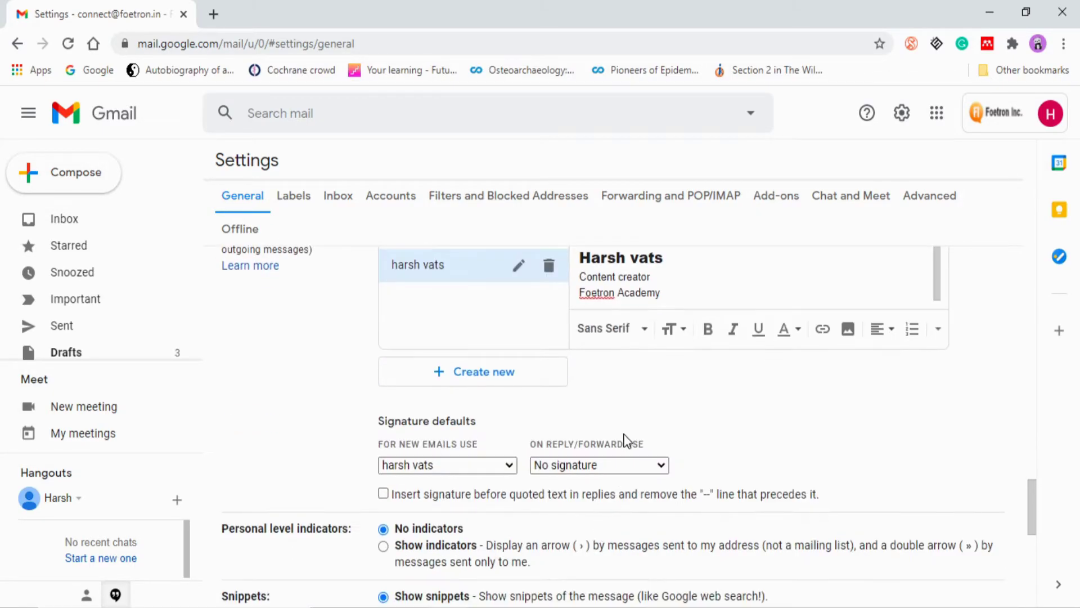
# - Set the default signature for replies and forwards to the signature named with the sender's first name
pyautogui.click(613, 471)
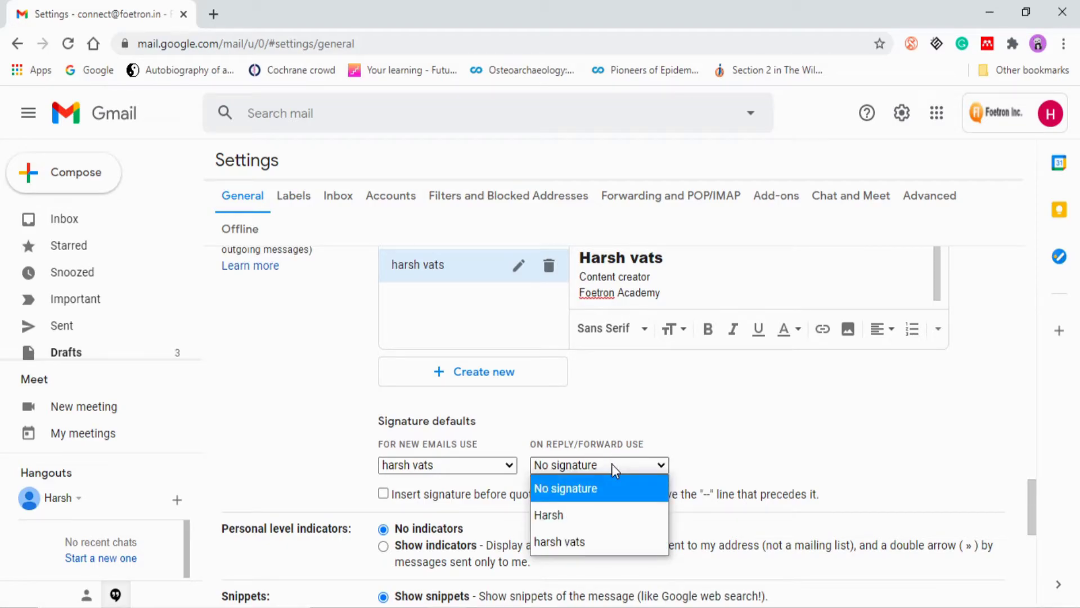
pyautogui.click(601, 512)
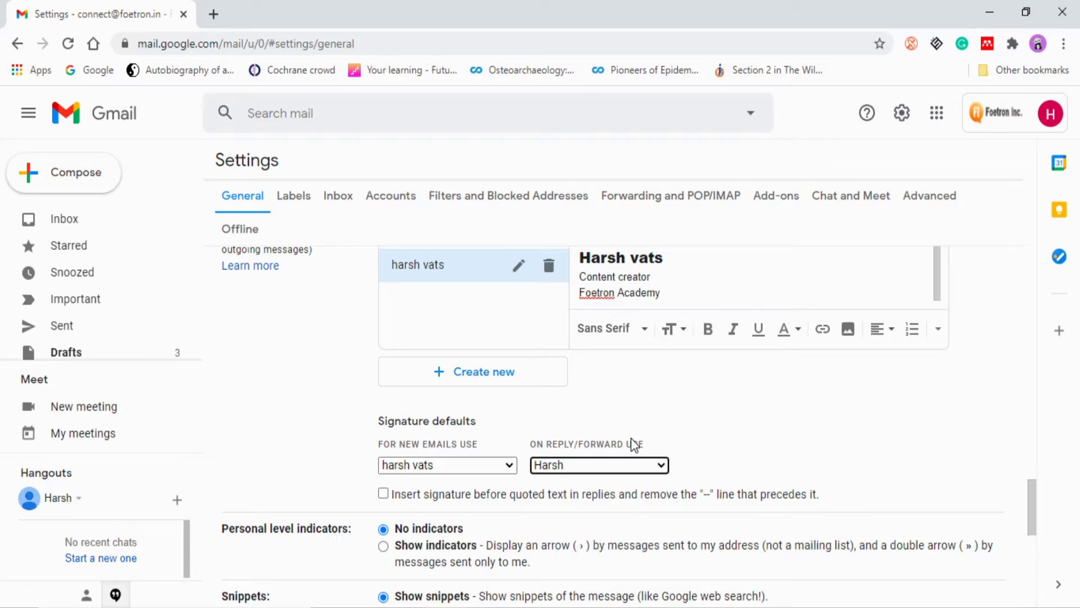
pyautogui.scroll(3, 659, 450)
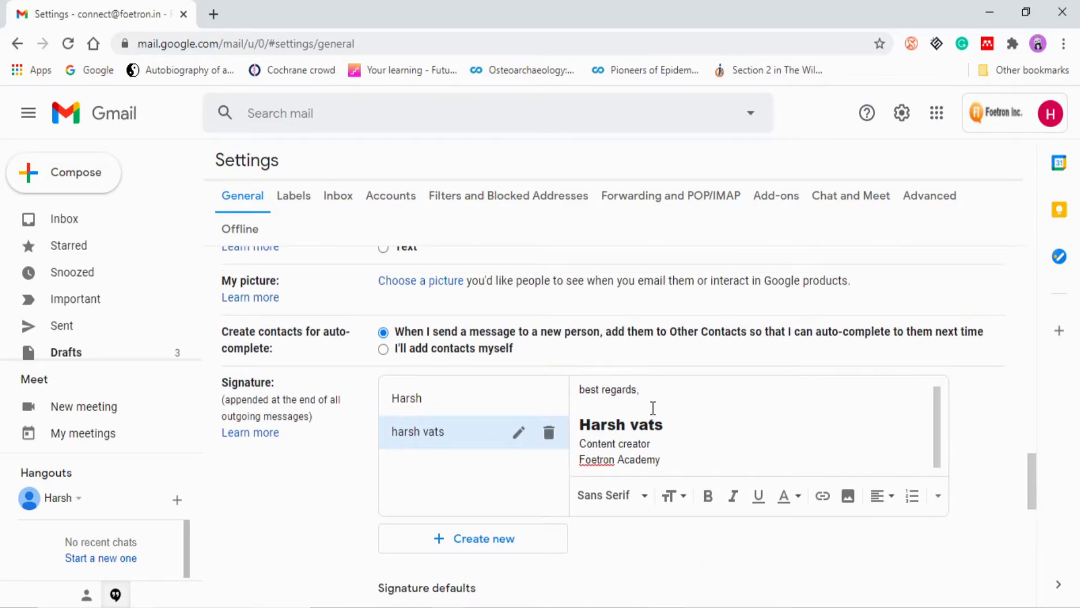
pyautogui.scroll(-1, 653, 410)
pyautogui.scroll(-2, 653, 409)
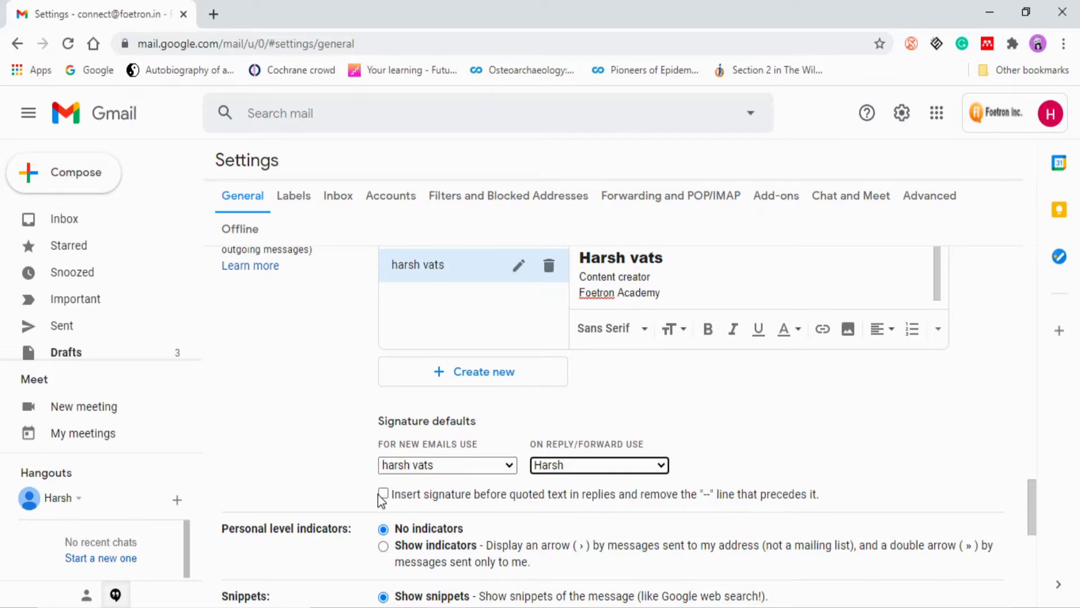
# - Enable inserting the signature before quoted text in replies without the "--" line, and save the settings changes
pyautogui.scroll(2, 316, 330)
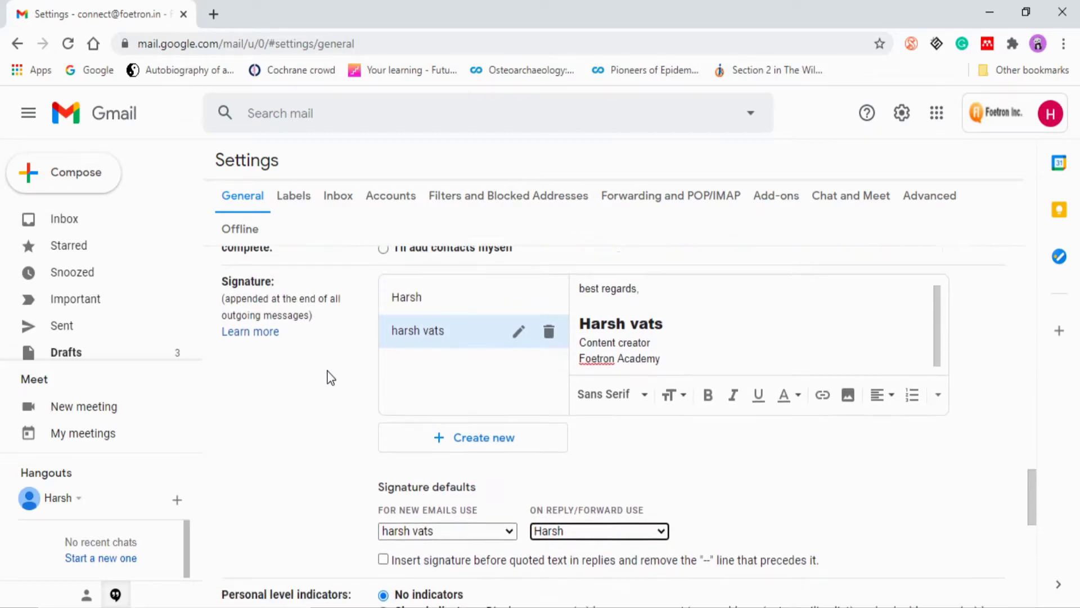
pyautogui.scroll(-3, 330, 376)
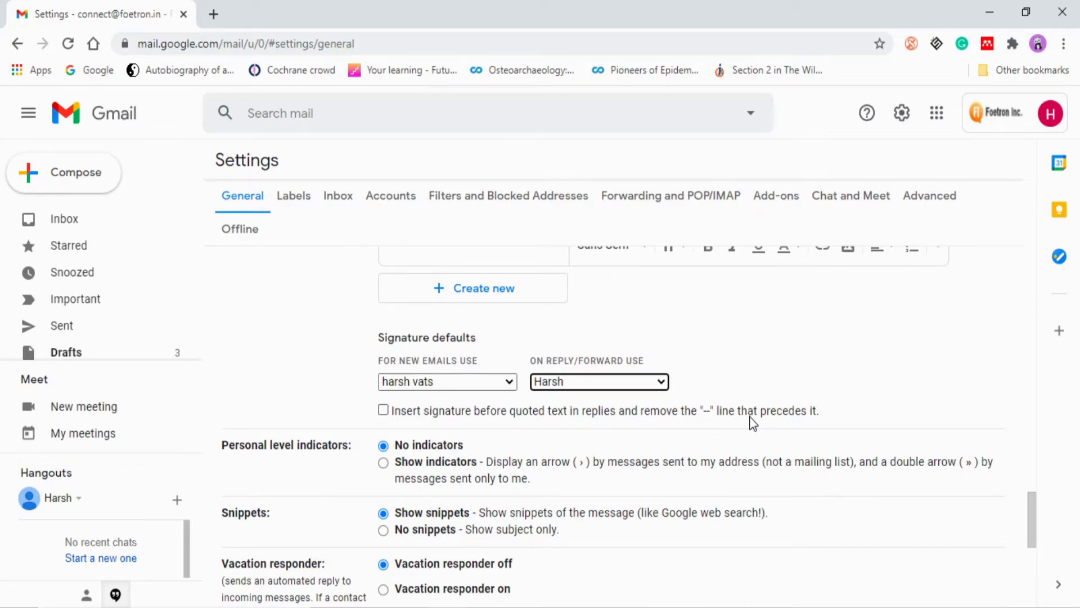
pyautogui.click(384, 410)
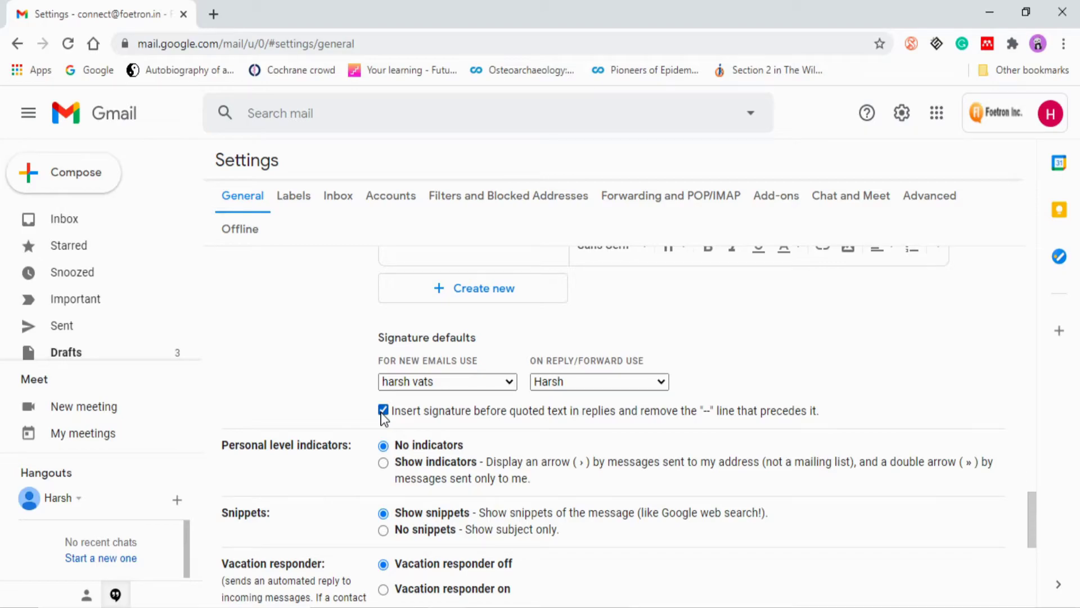
pyautogui.scroll(-4, 506, 416)
pyautogui.scroll(-3, 507, 416)
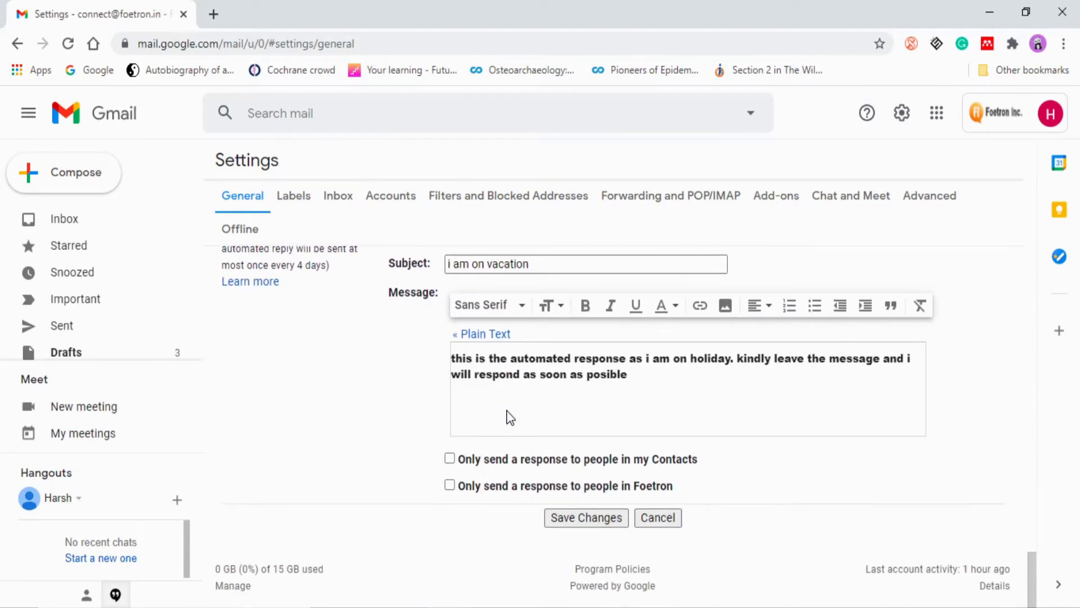
pyautogui.click(573, 526)
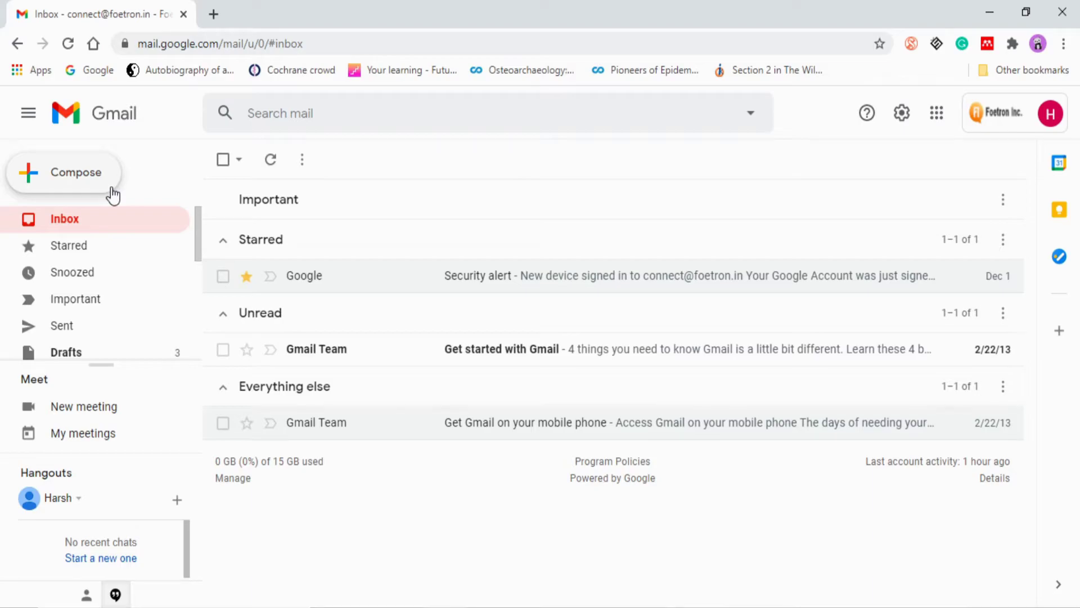
# - Compose a new message addressed to the account's own email address
pyautogui.click(102, 189)
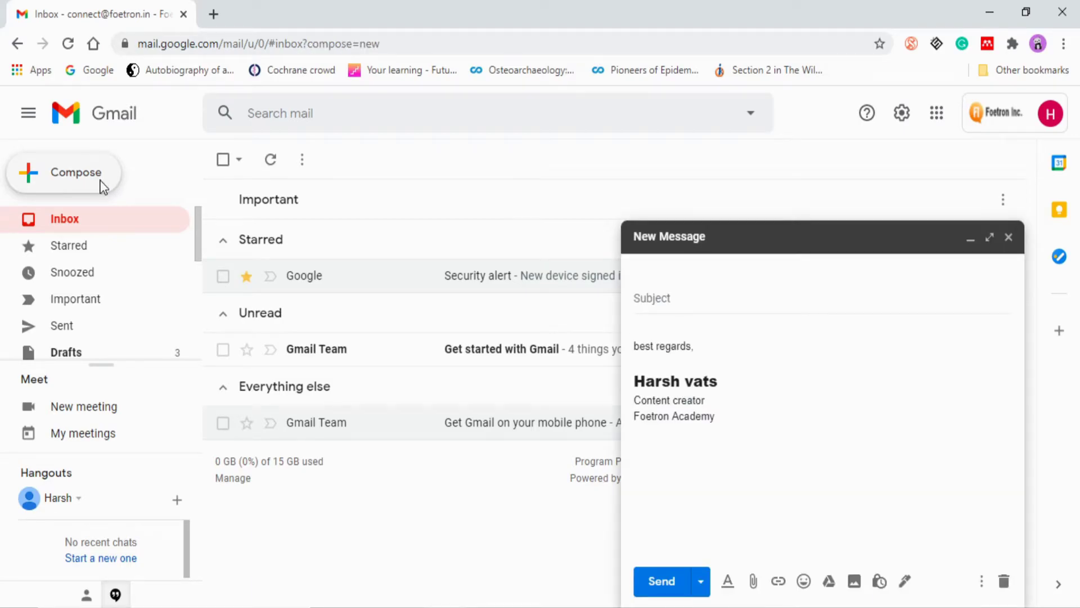
pyautogui.click(677, 335)
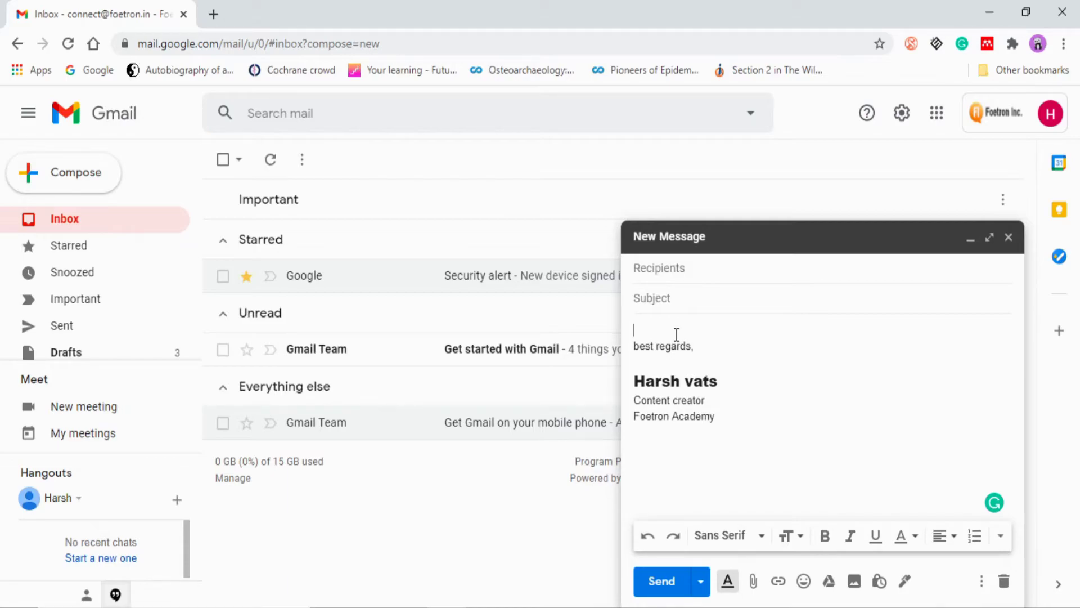
pyautogui.click(686, 275)
pyautogui.write('conn')
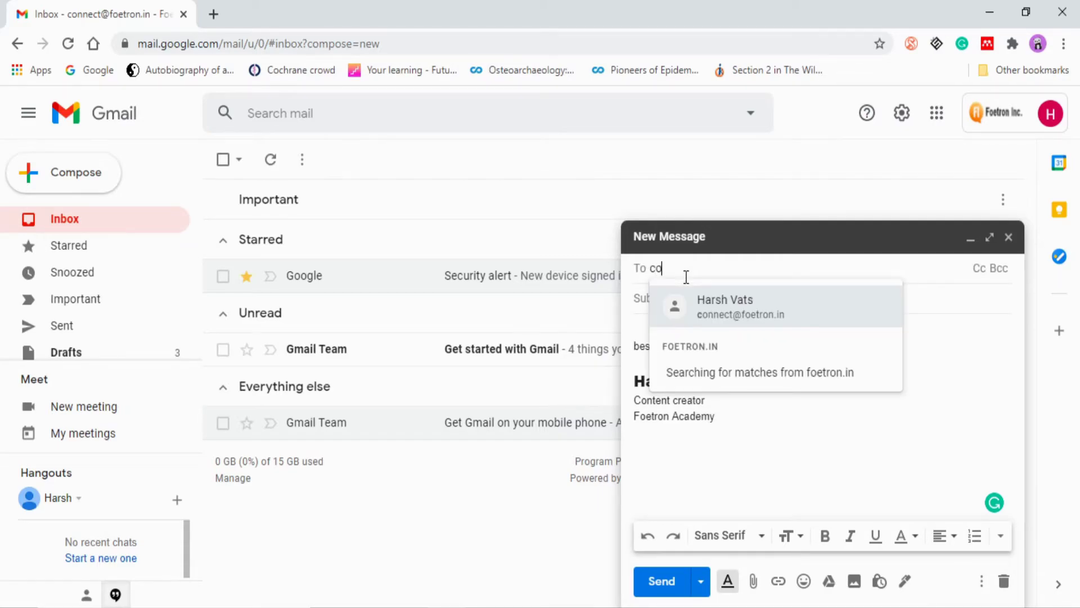
pyautogui.press('Return')
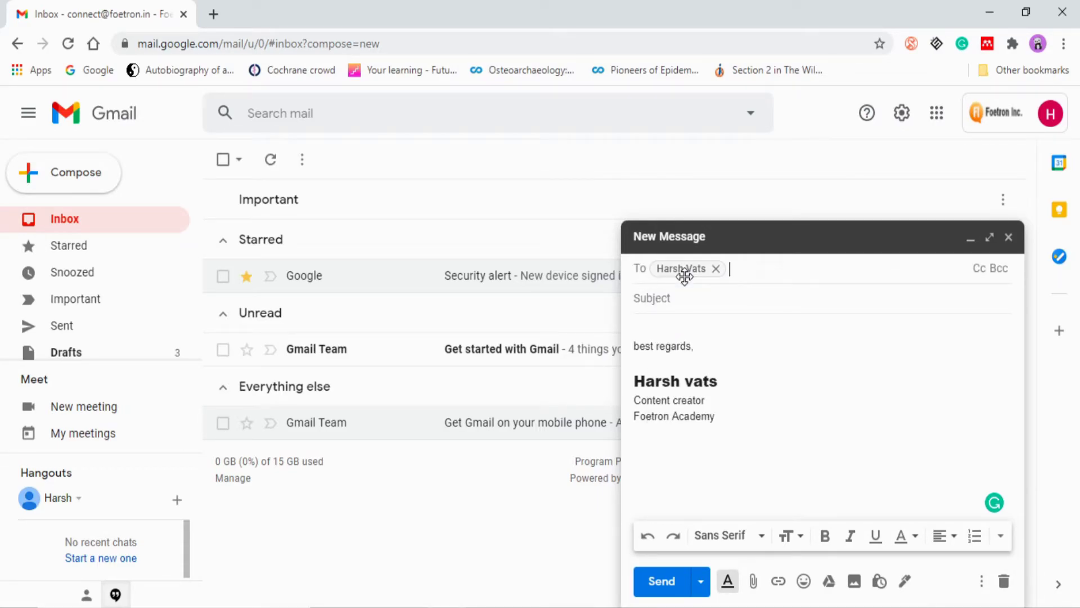
# - Enter "this is the test mail for signature" as the message subject
pyautogui.click(666, 304)
pyautogui.write('this i')
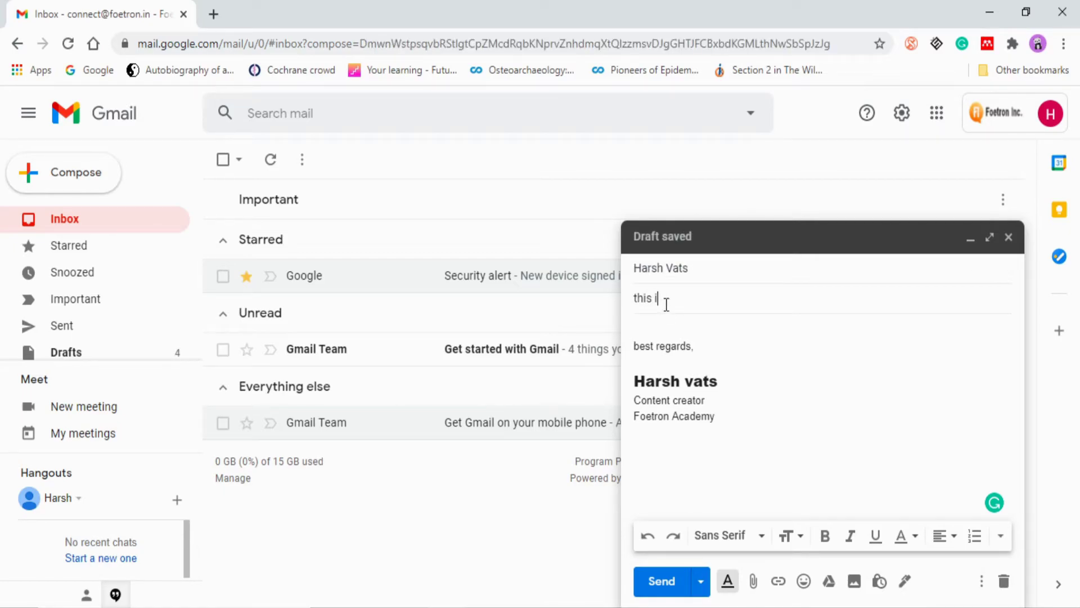
pyautogui.write('s the test amail for sin')
pyautogui.press('BackSpace')
pyautogui.write('gnatue')
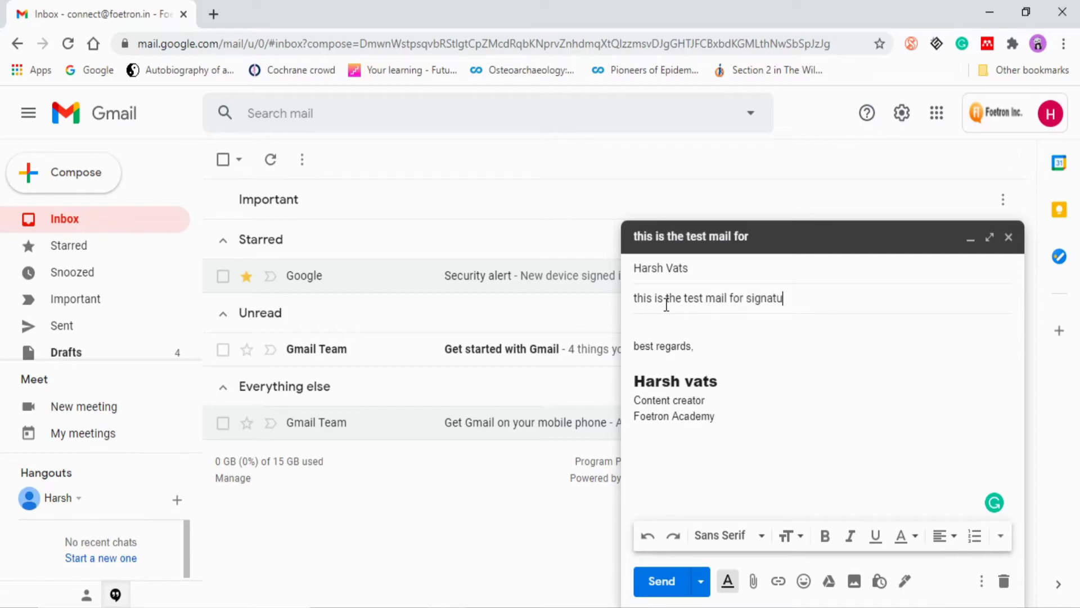
pyautogui.press('BackSpace')
pyautogui.write('re')
# - Insert the saved template asking for the details of the t series laptop screen into the message body
pyautogui.click(1001, 539)
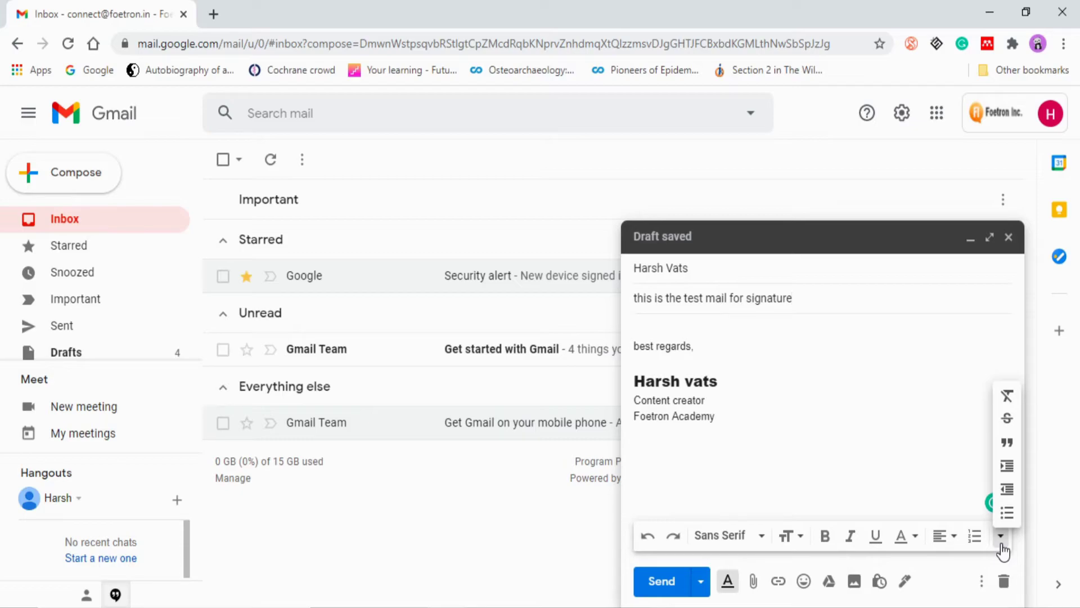
pyautogui.click(1002, 546)
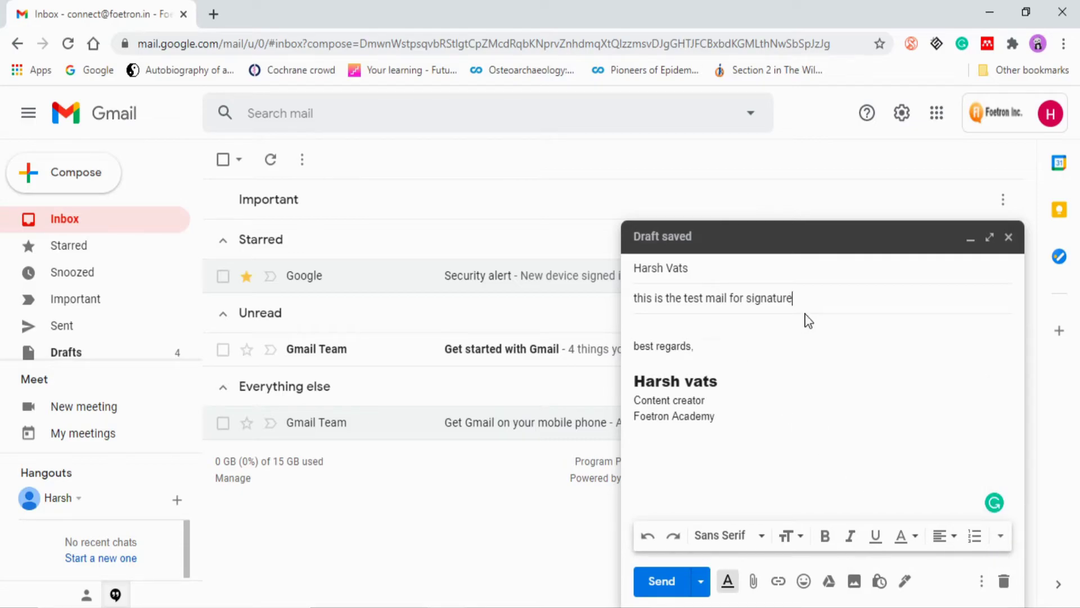
pyautogui.click(982, 588)
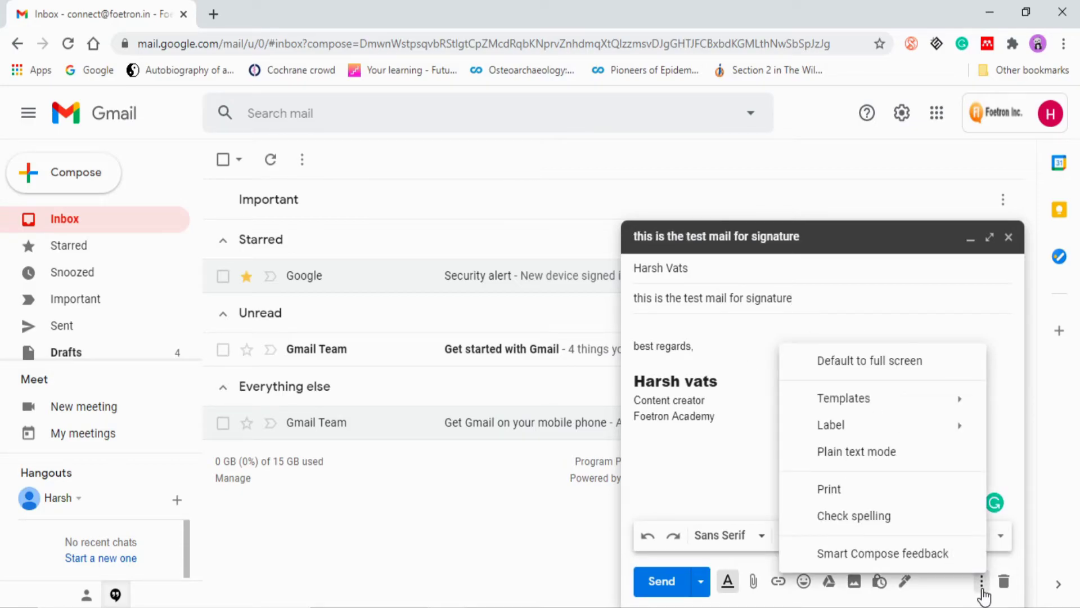
pyautogui.moveTo(921, 410)
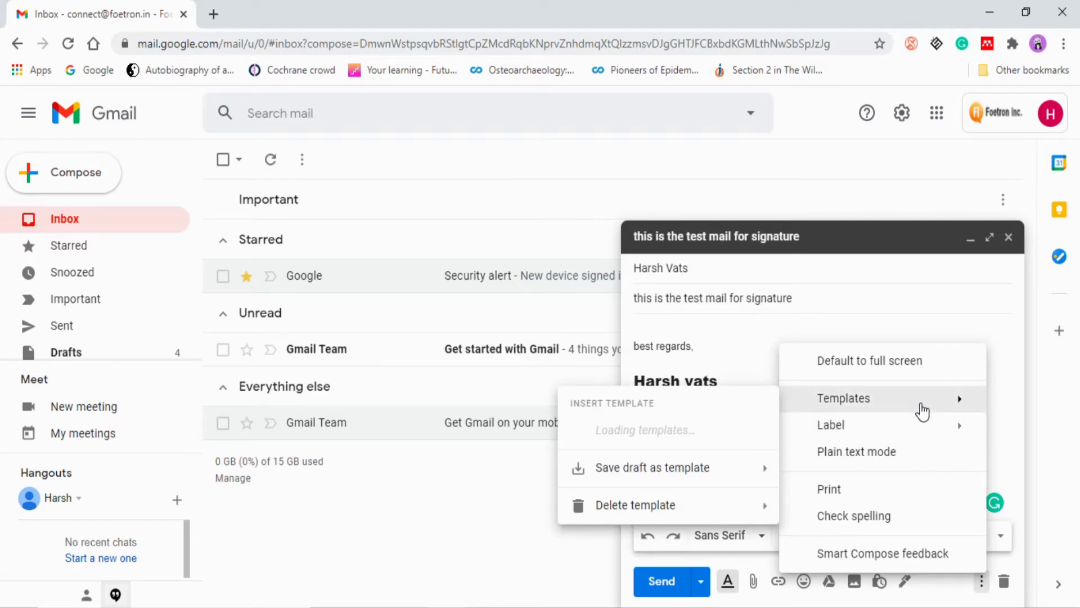
pyautogui.click(734, 430)
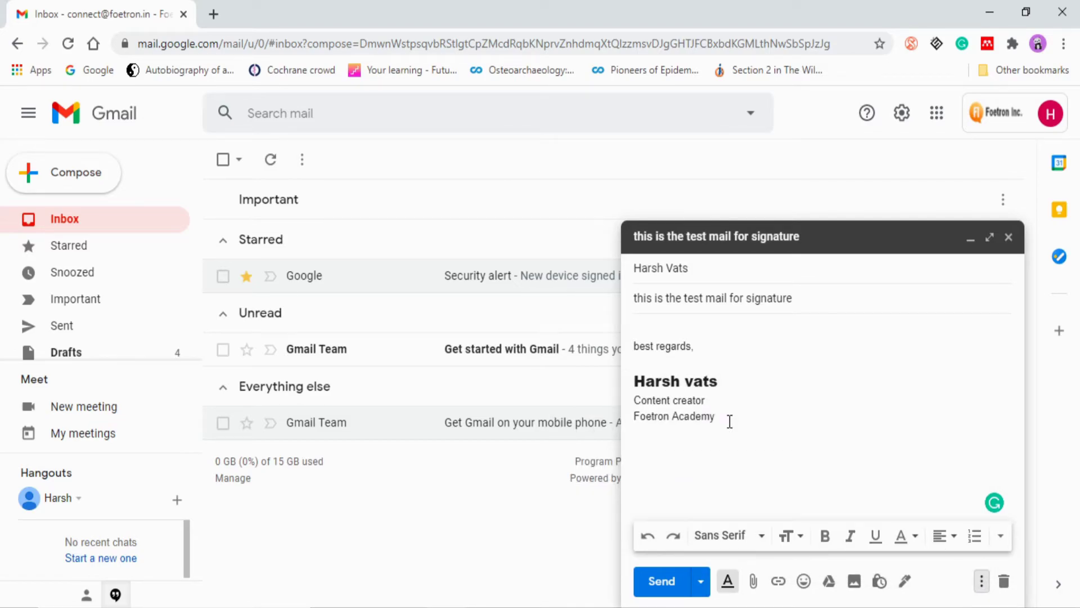
pyautogui.click(745, 427)
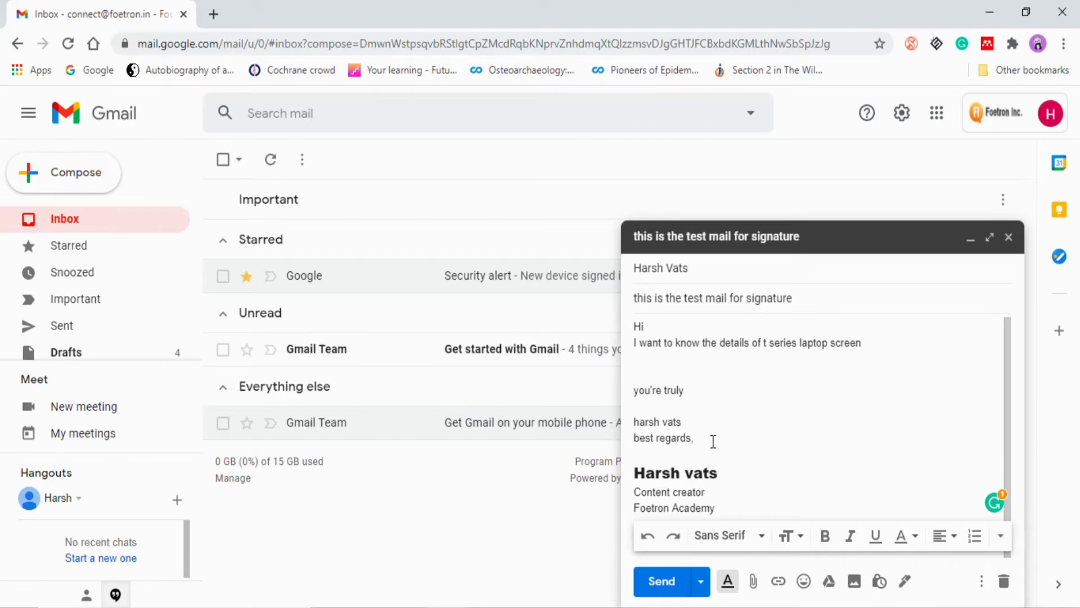
pyautogui.moveTo(712, 440); pyautogui.dragTo(627, 394)
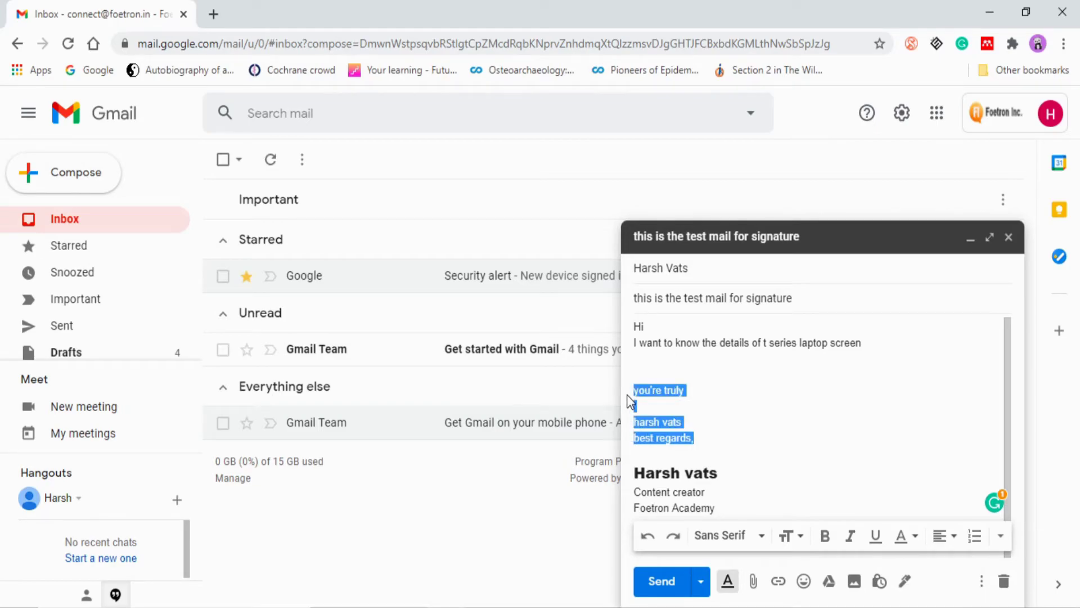
pyautogui.press('BackSpace')
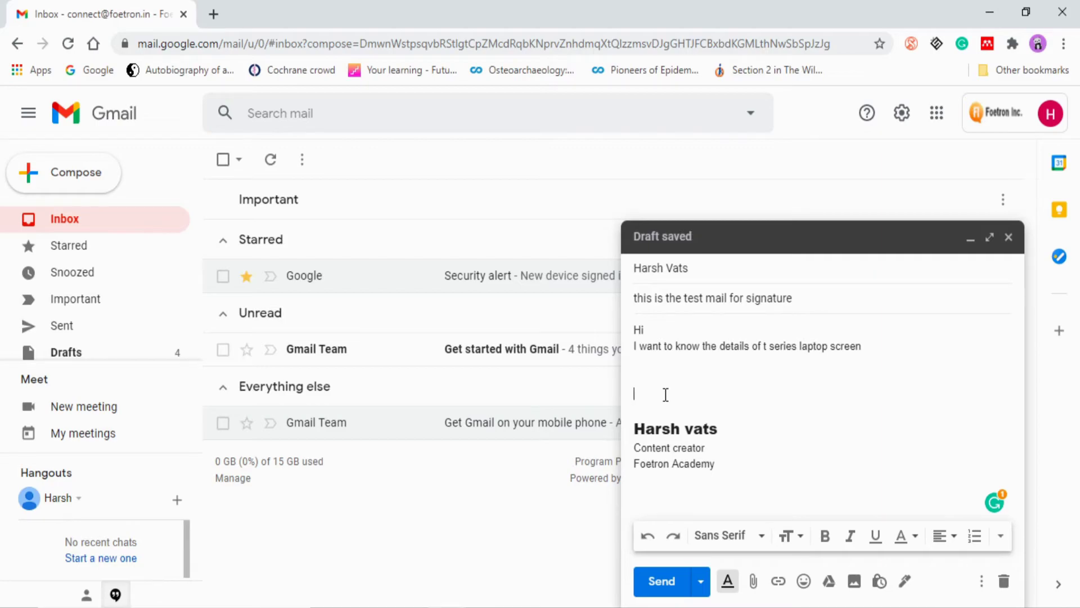
pyautogui.hotkey('ctrl', 'z')
# - Delete the template's own closing "you're truly" and the sender's name above the signature, and send the message
pyautogui.click(683, 426)
pyautogui.moveTo(683, 425); pyautogui.dragTo(635, 394)
pyautogui.press('BackSpace')
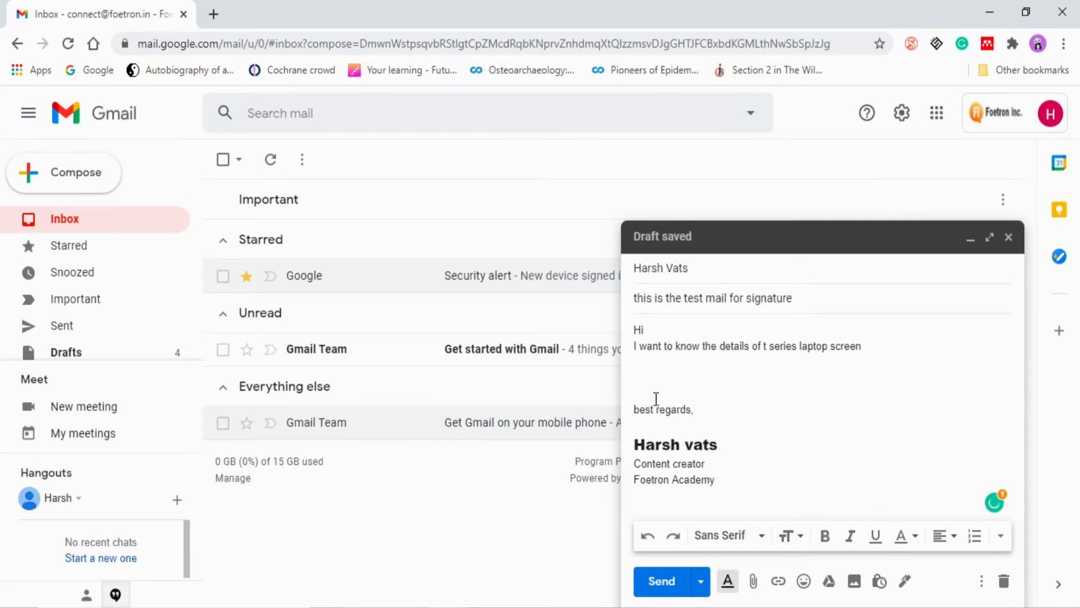
pyautogui.click(663, 583)
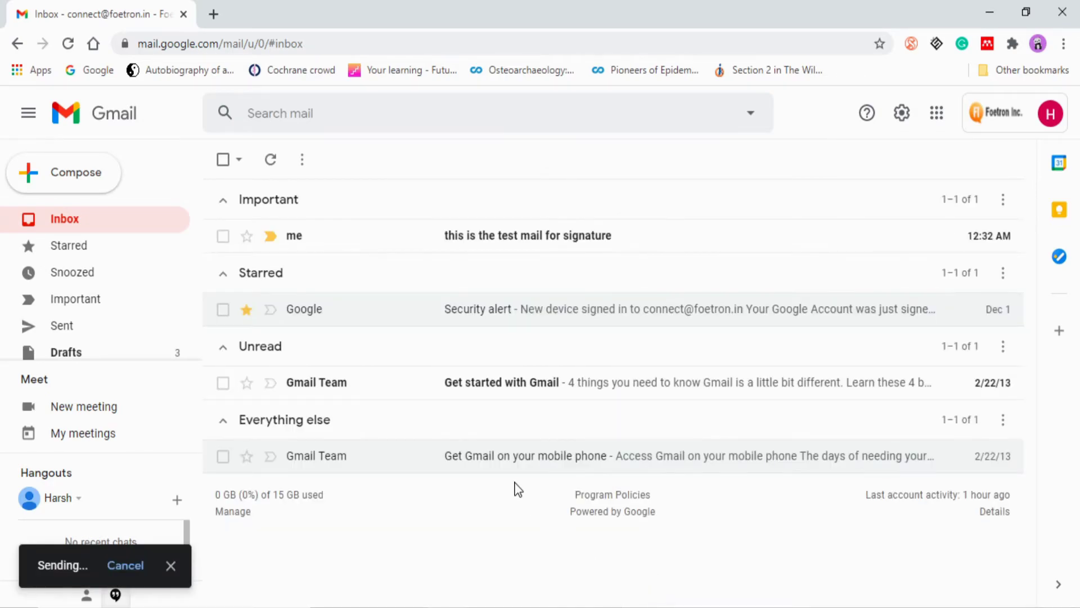
# - Open the received test mail and start a reply to check which signature it inserts
pyautogui.click(399, 241)
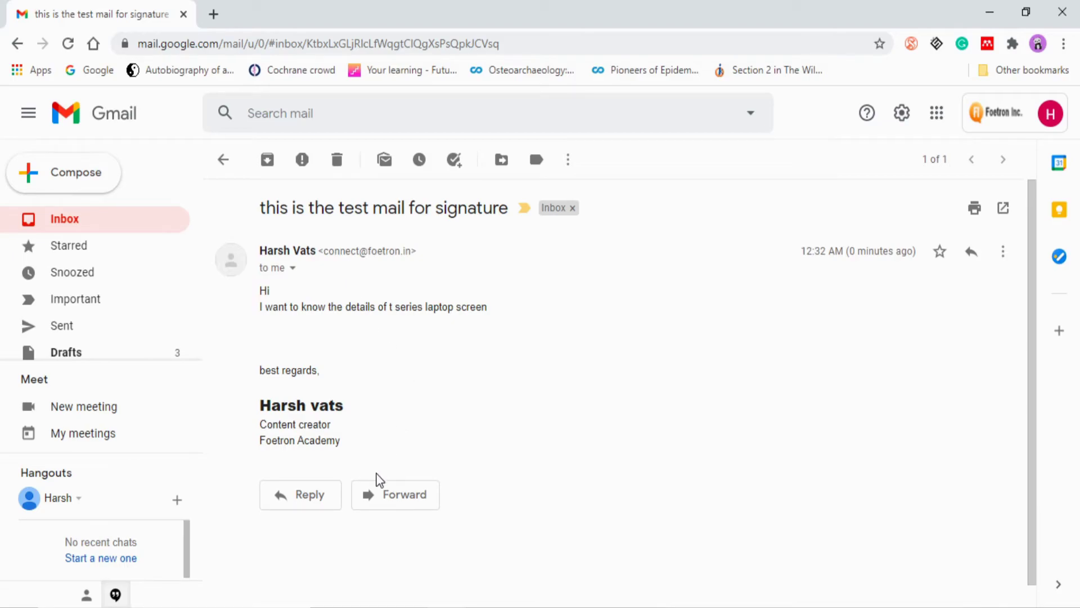
pyautogui.click(296, 499)
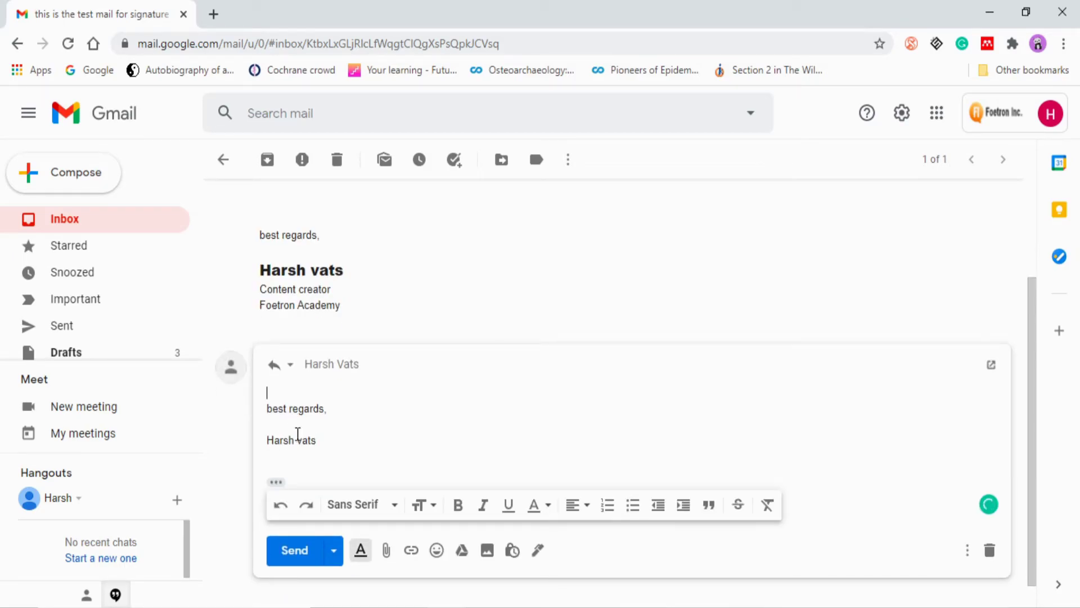
pyautogui.scroll(2, 298, 434)
# - Reopen the general settings and review the full-name signature together with the signature defaults
pyautogui.click(902, 113)
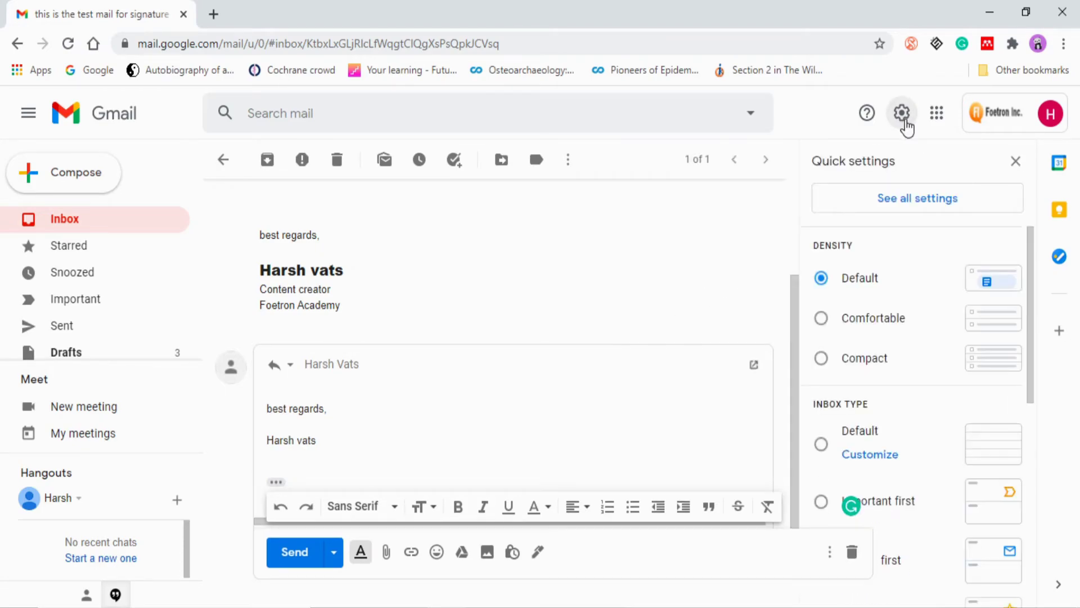
pyautogui.click(918, 201)
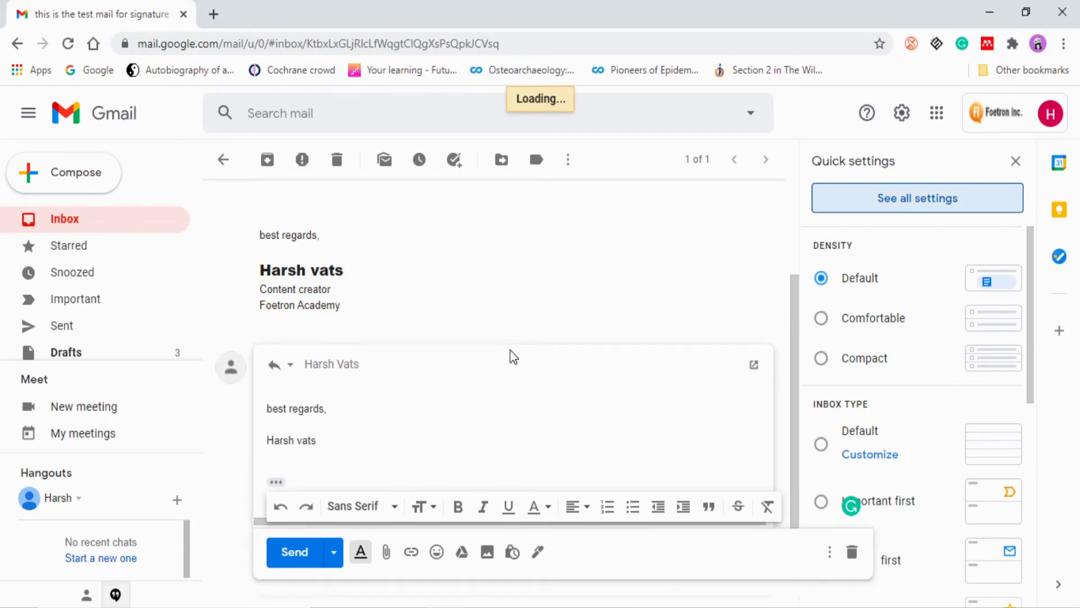
pyautogui.scroll(-15, 514, 357)
pyautogui.scroll(-9, 510, 355)
pyautogui.scroll(2, 406, 336)
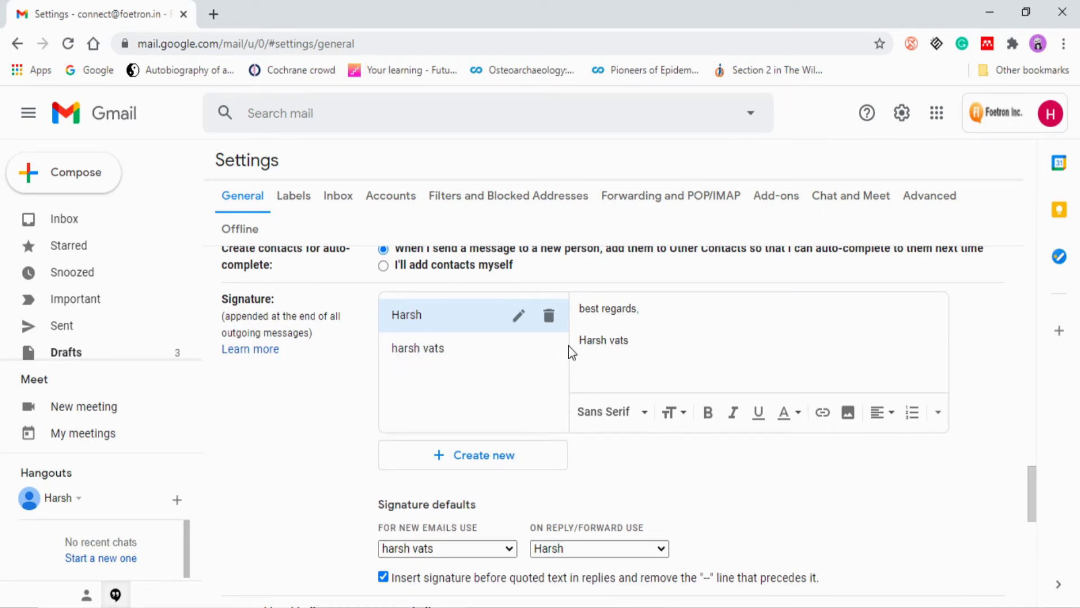
pyautogui.click(461, 360)
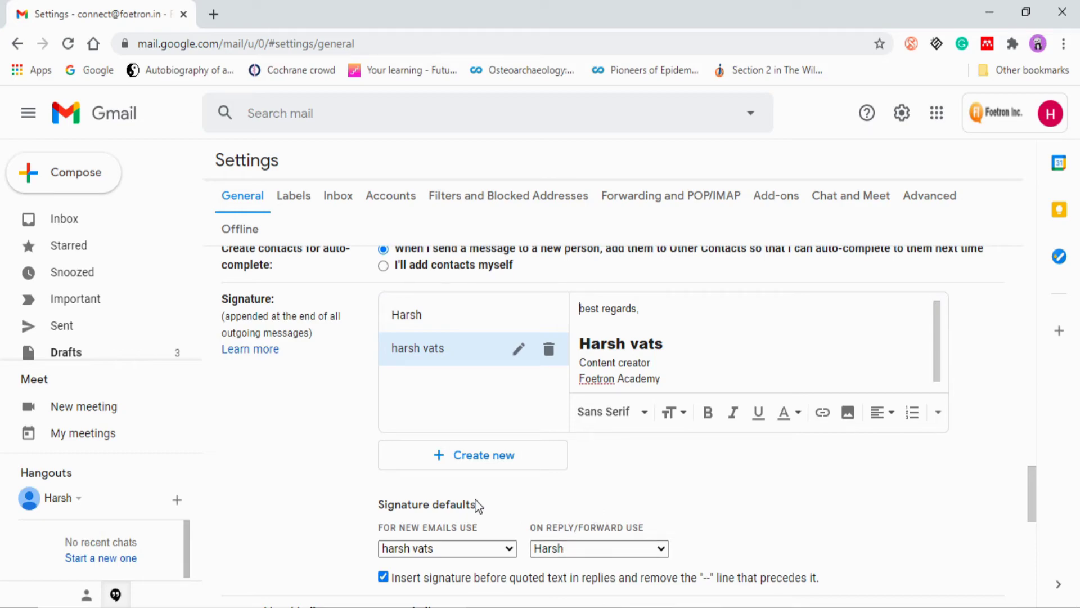
# - Review the content of the first-name signature assigned to replies and forwards, and return to the received test mail
pyautogui.click(427, 323)
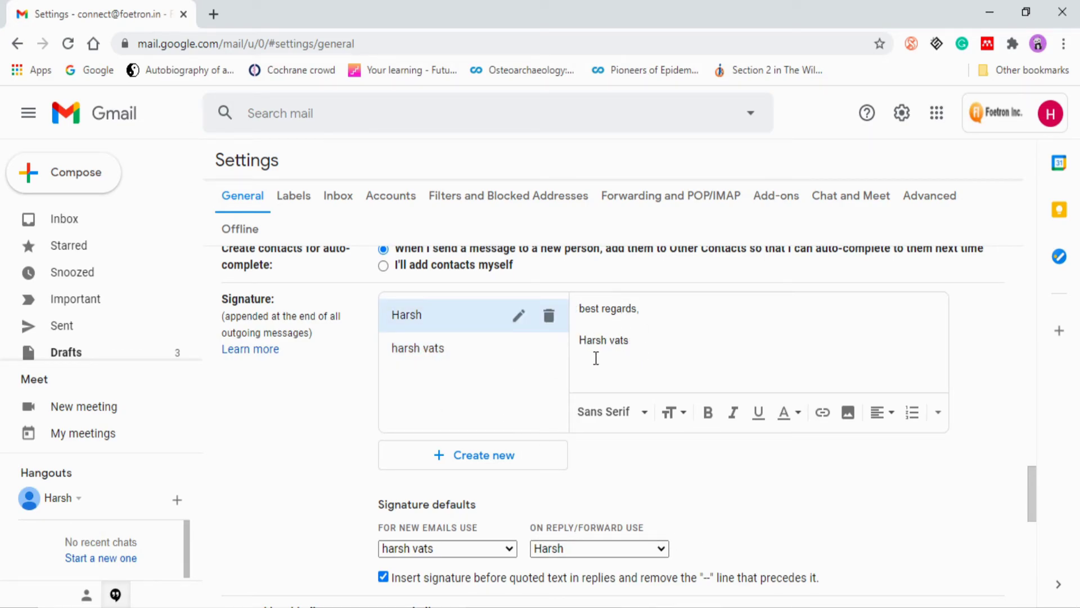
pyautogui.scroll(3, 579, 362)
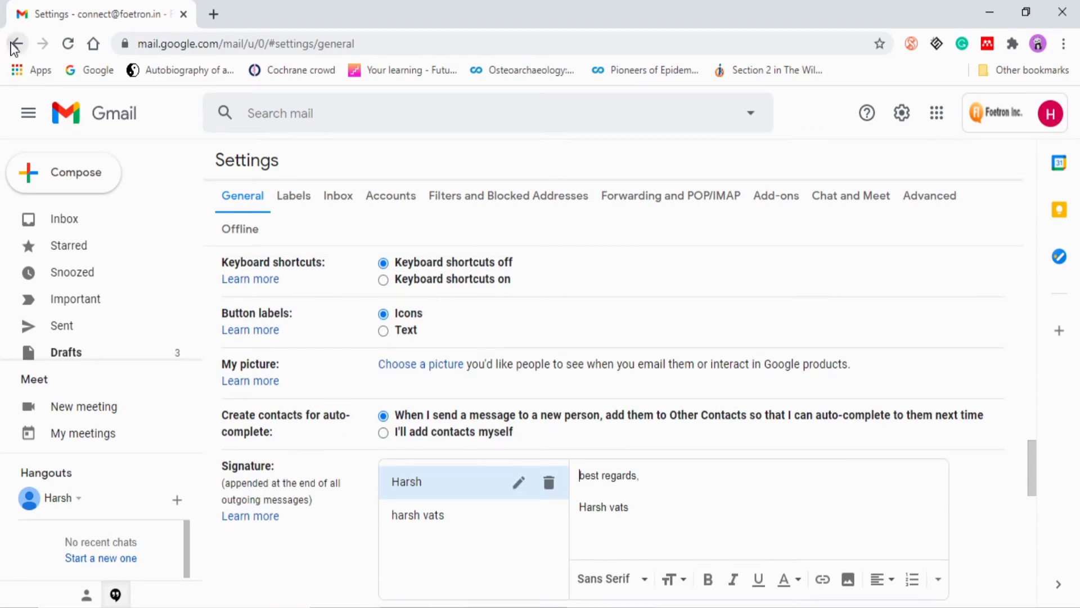
pyautogui.click(16, 44)
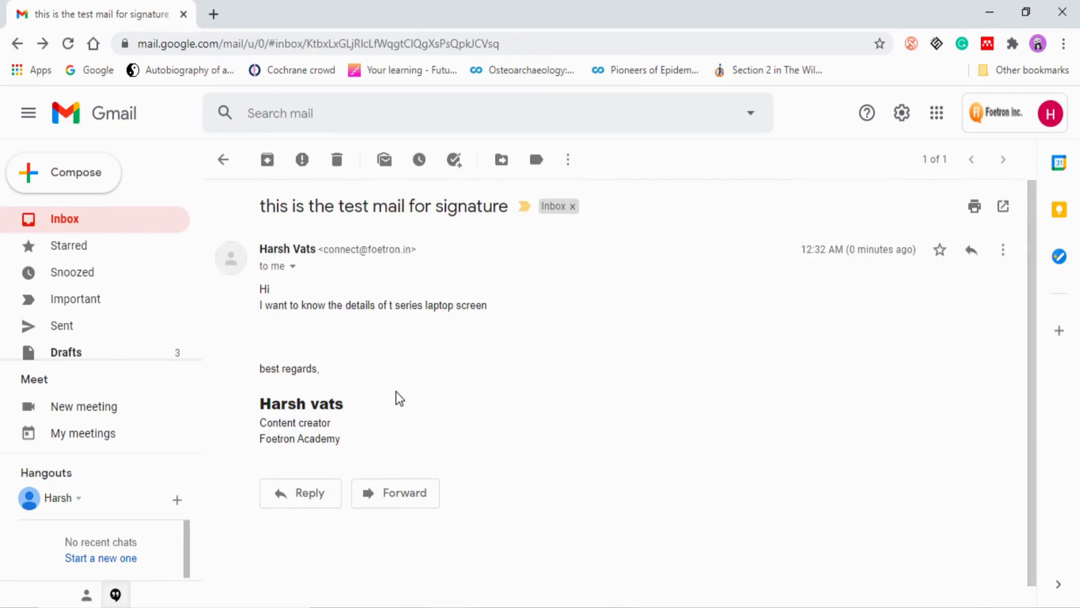
# - Reply to the test mail with only the automatically inserted signature as the body, and send the reply
pyautogui.click(305, 476)
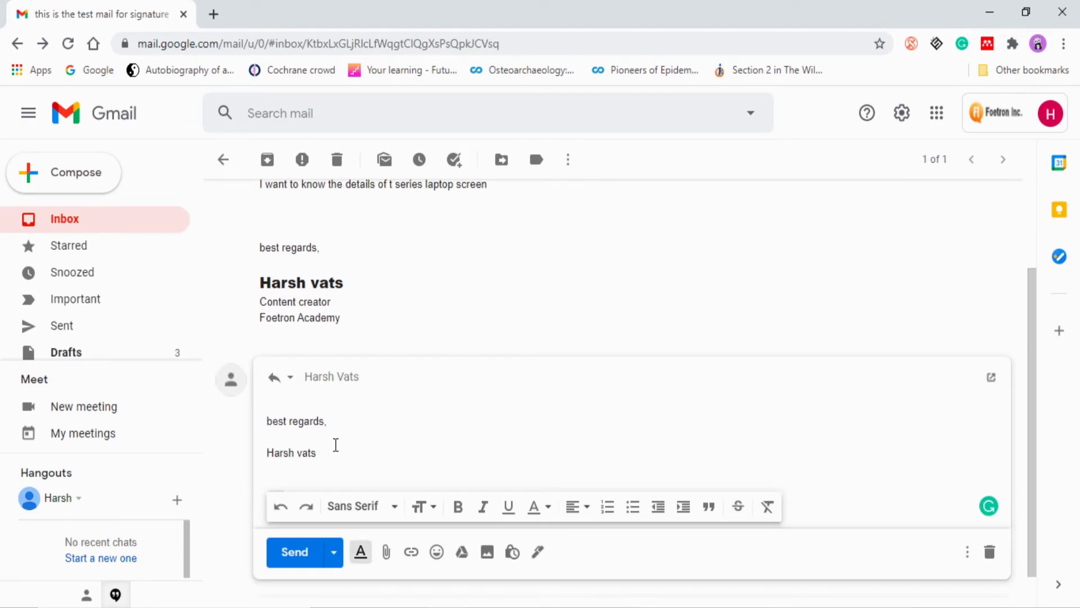
pyautogui.click(299, 558)
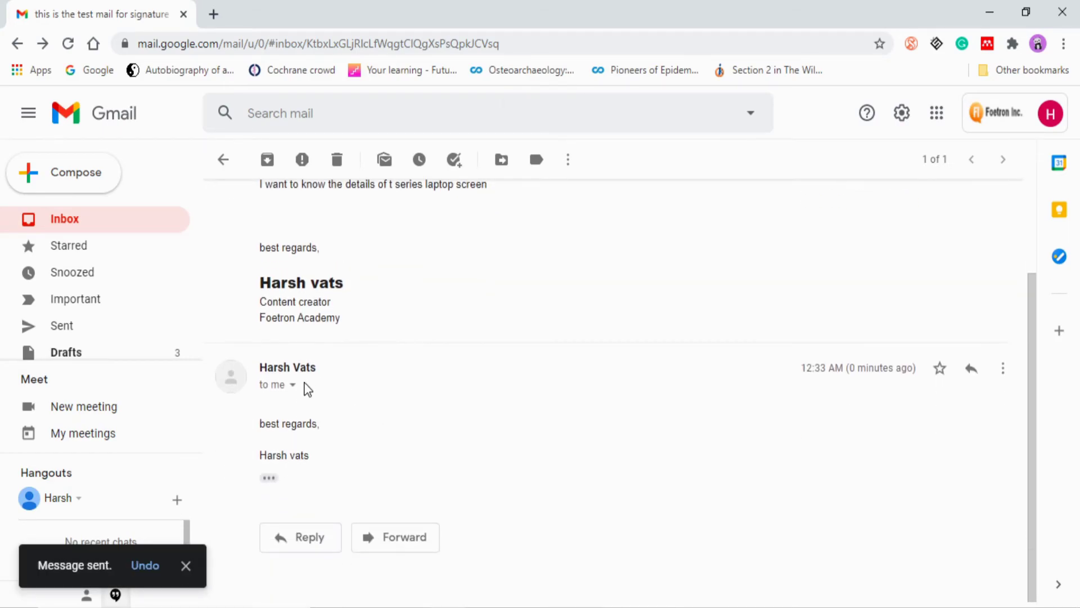
pyautogui.scroll(2, 317, 362)
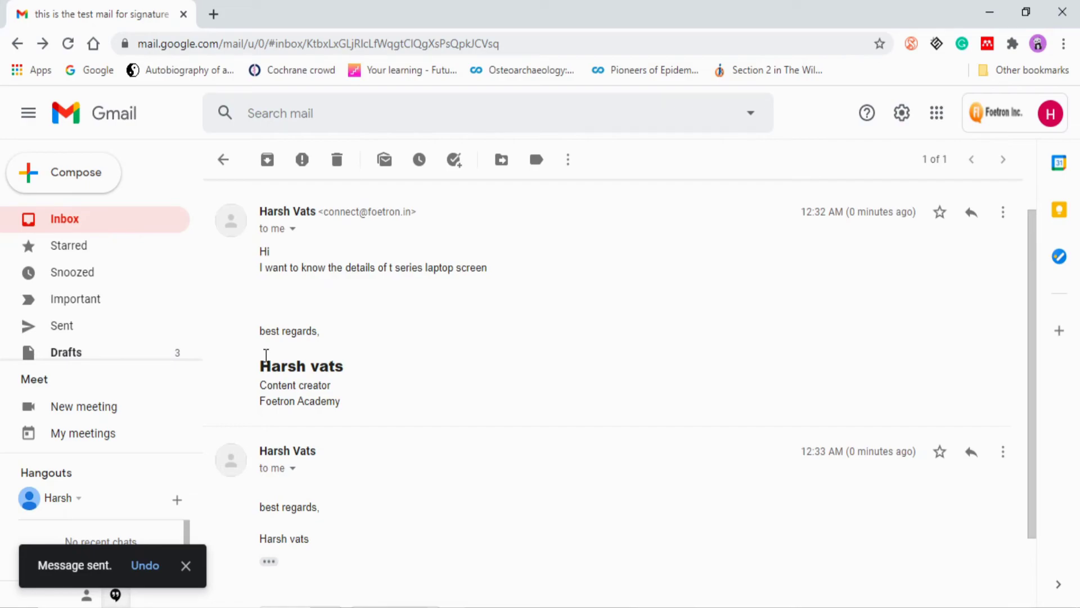